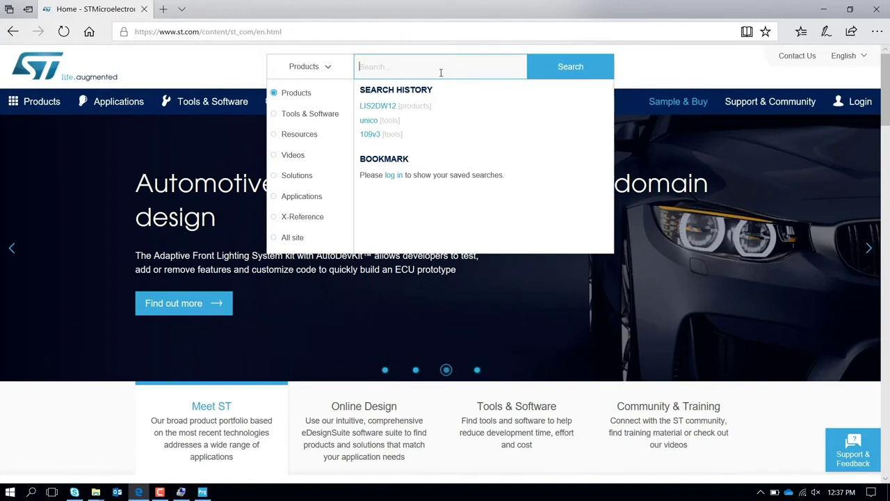
Search the STMicroelectronics site for 'unico' to list the Unico GUI packages.
type("unico")
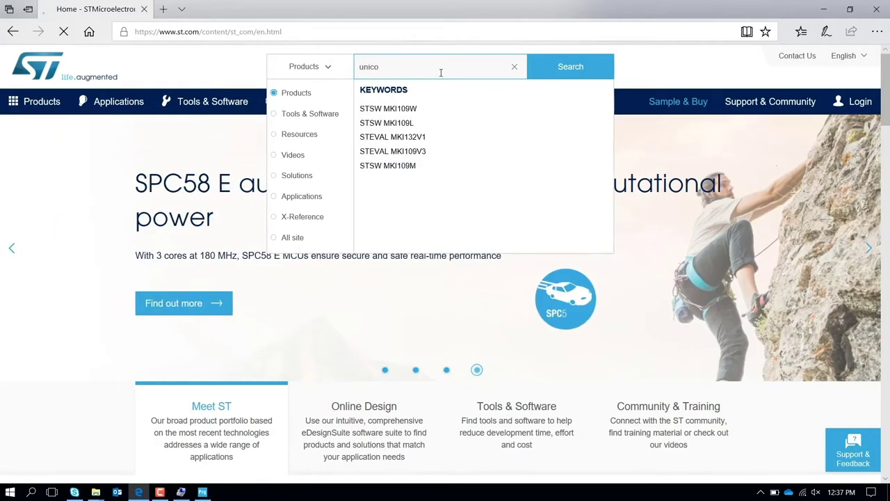
key("Return")
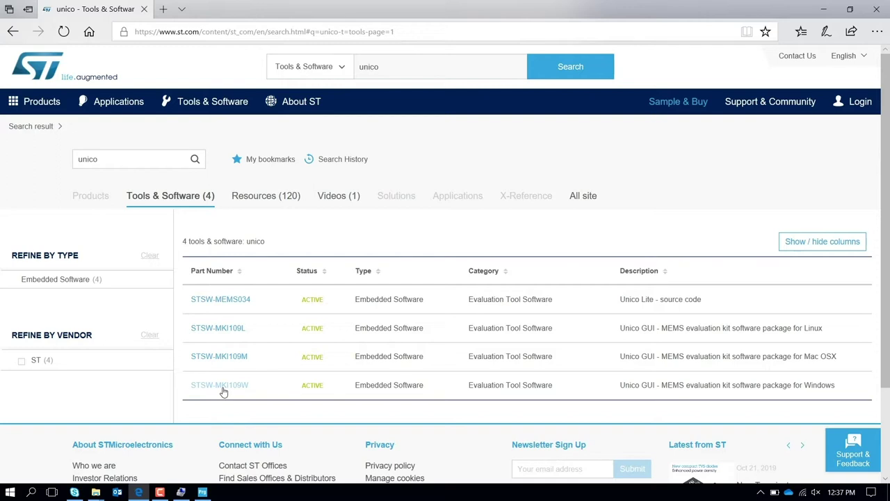
Open the STSW-MKI109W Windows package, accept its licence and log in to get the software.
left_click(224, 386)
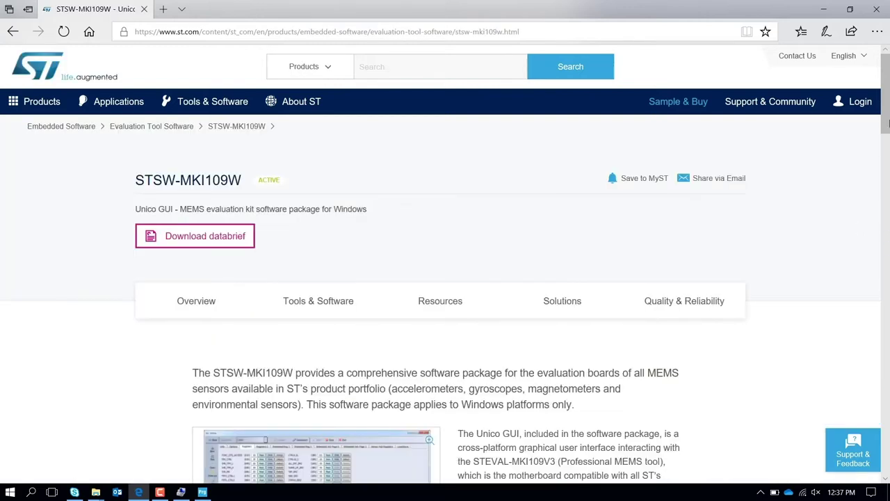
left_click_drag(888, 115, 883, 350)
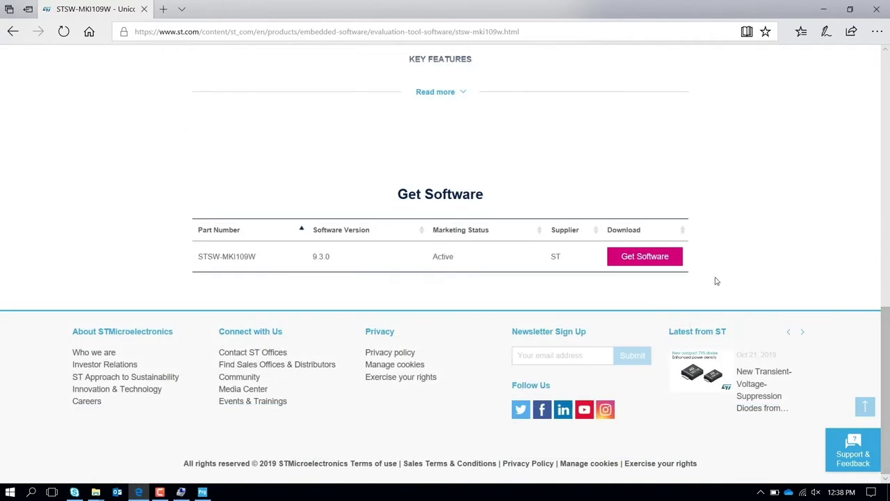
left_click(646, 257)
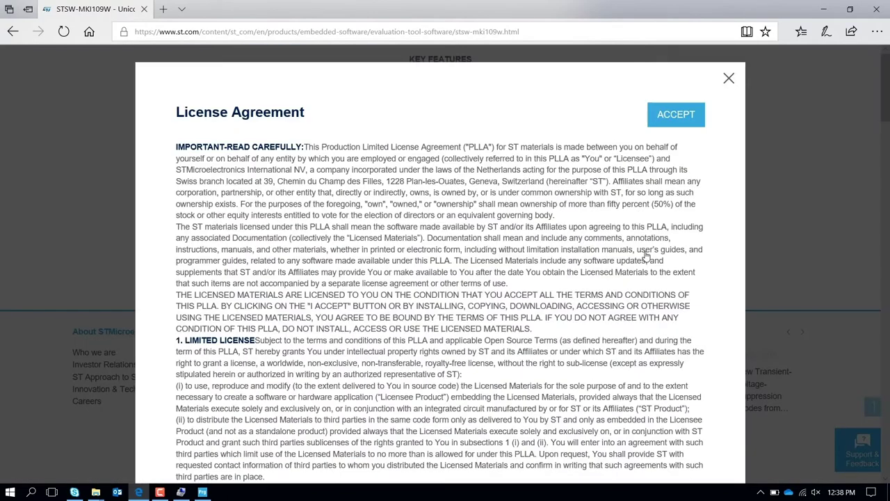
left_click(680, 115)
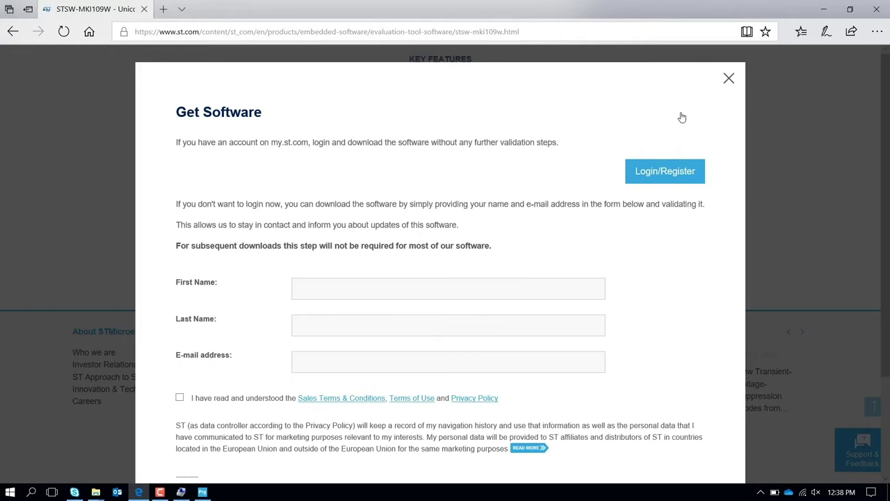
left_click(672, 179)
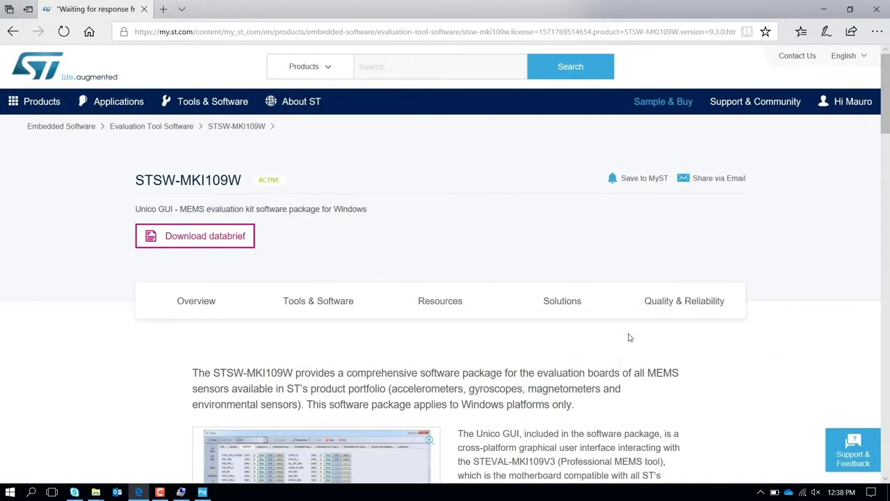
scroll(880, 156, "down", 6)
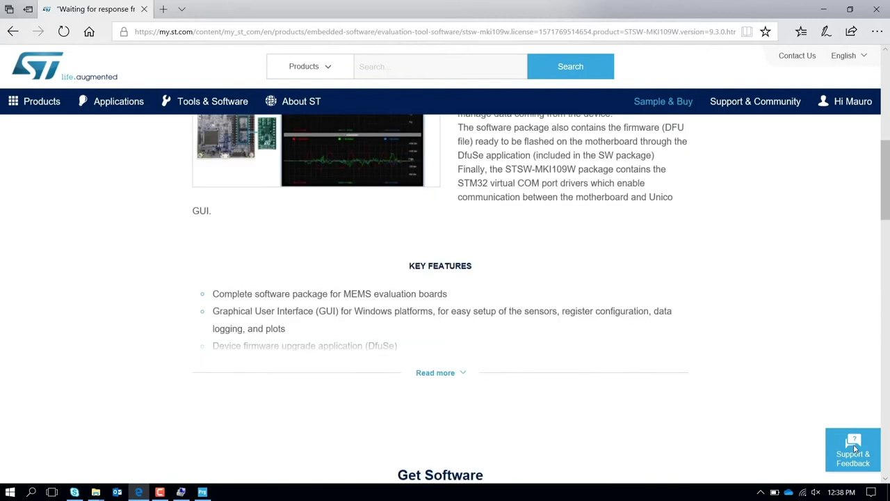
Minimize Edge and Computer Management, then search Windows for 'unico'.
left_click(823, 8)
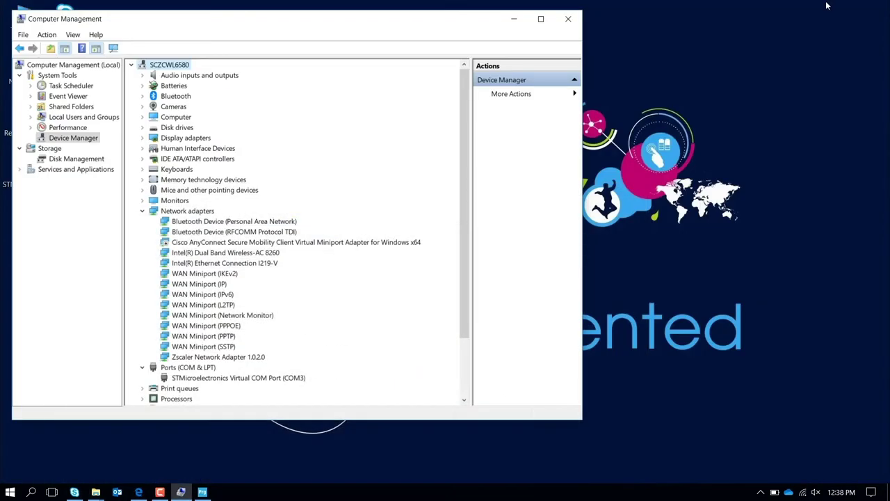
left_click(515, 24)
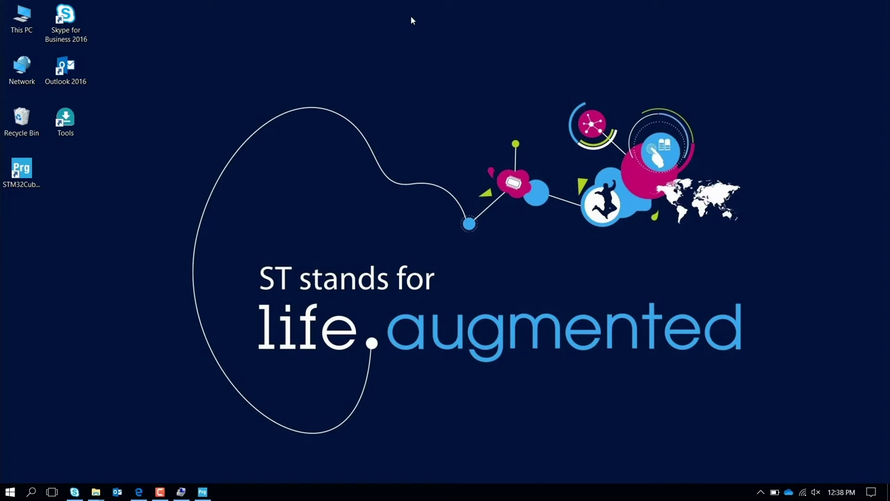
left_click(32, 491)
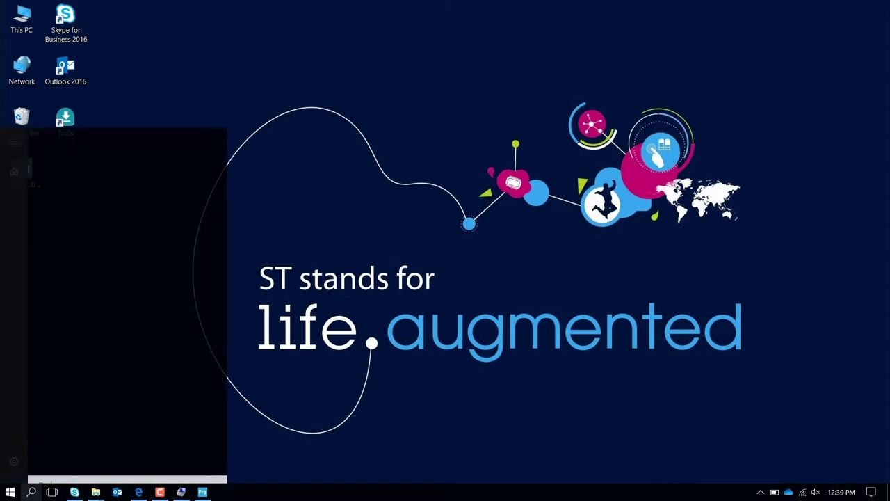
type("unico")
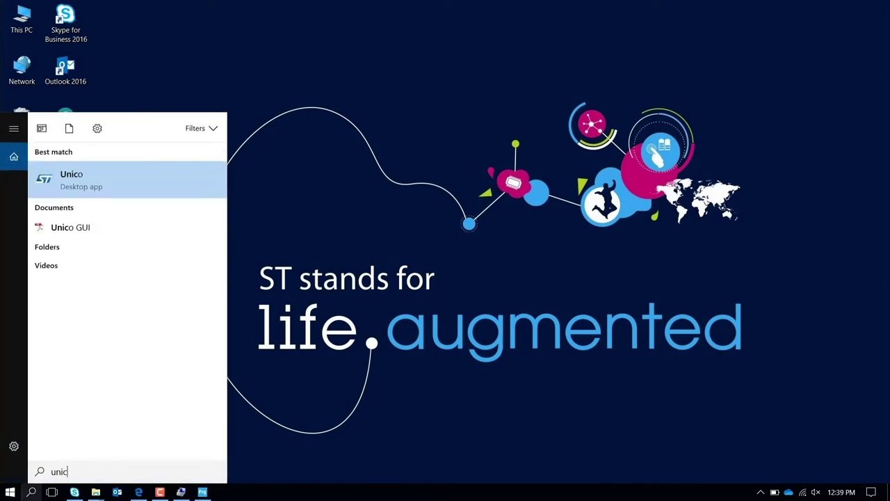
Launch Unico and pick the STEVAL-MKI179V1 (LIS2DW12) board from the accelerometer device list.
left_click(81, 187)
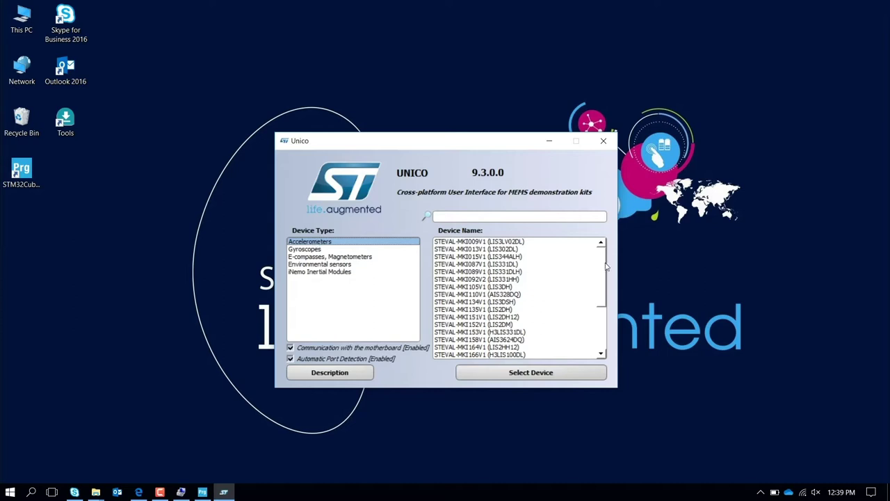
scroll(601, 286, "down", 3)
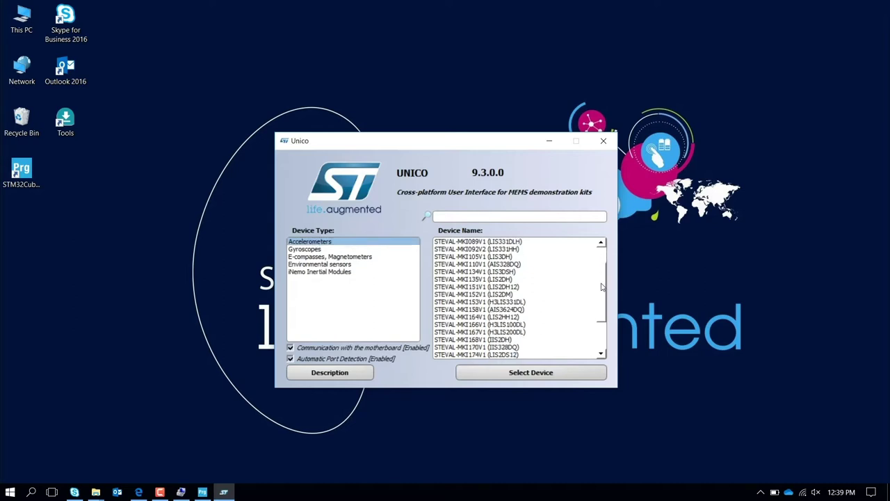
scroll(601, 294, "up", 3)
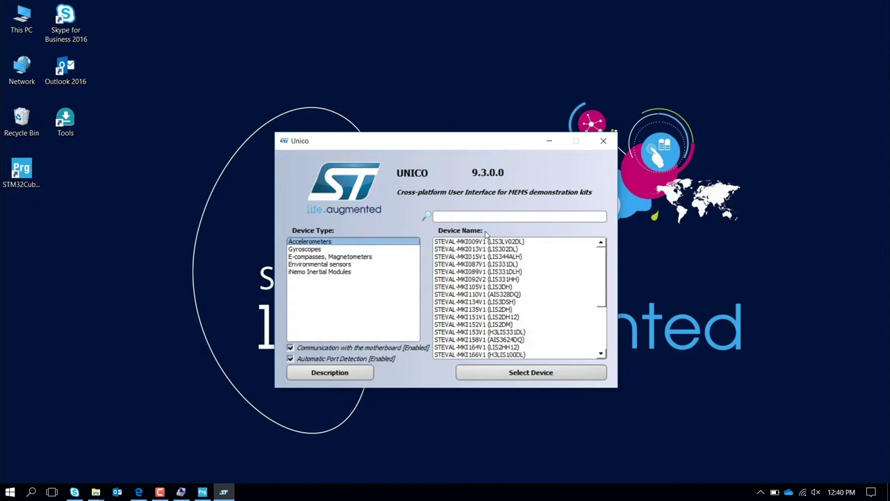
scroll(482, 243, "down", 4)
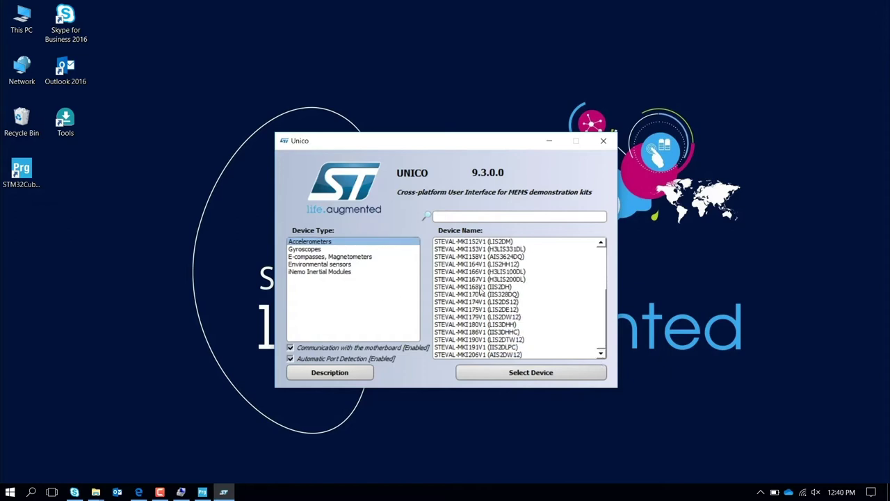
left_click(503, 317)
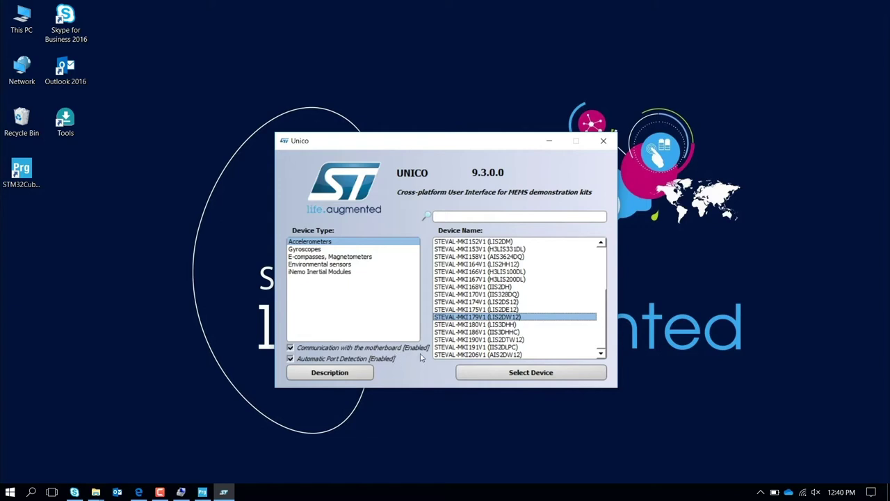
Load the LIS2DW12 board with Select Device and start data acquisition.
left_click(520, 376)
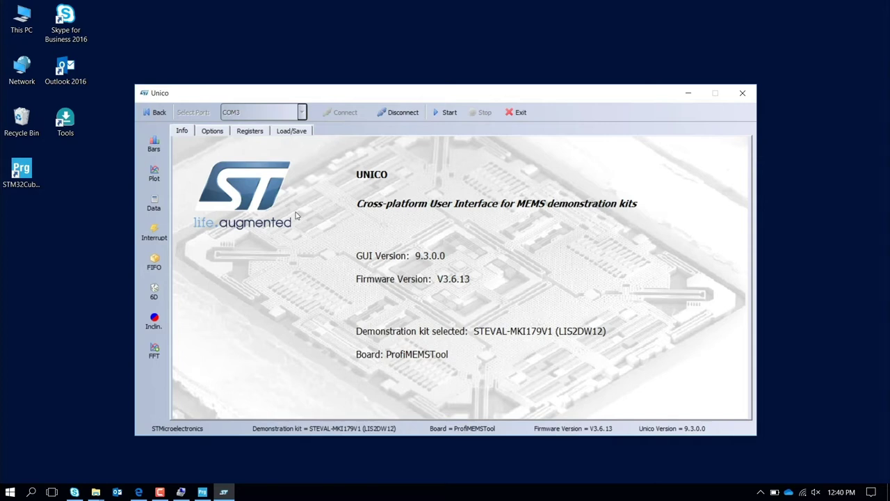
left_click(452, 116)
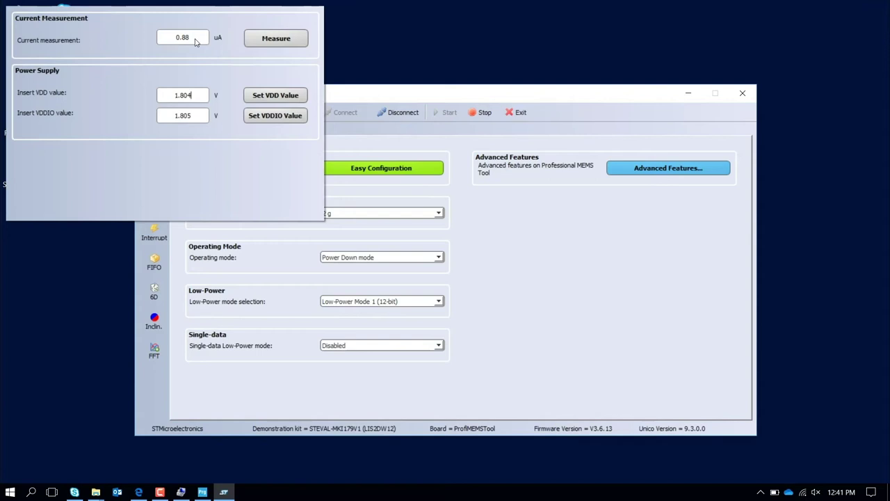
Search the ST website for 'lis2dw12' and open the LIS2DW12 product page.
left_click(139, 491)
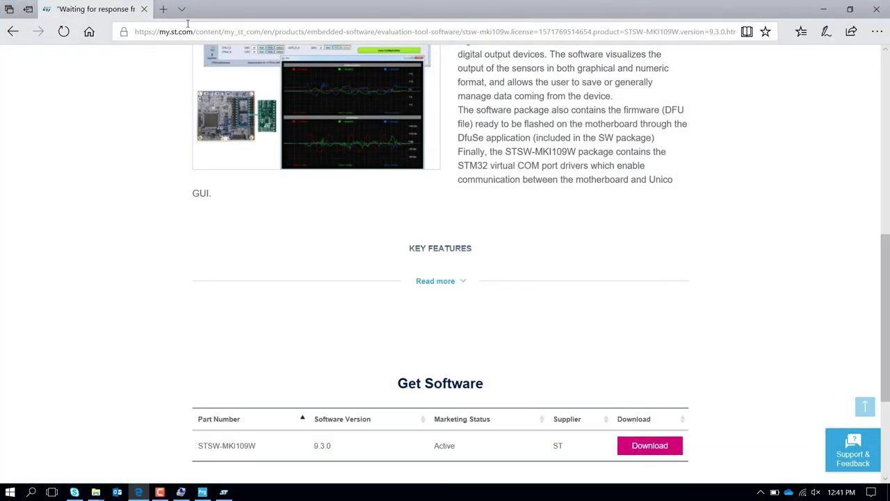
left_click_drag(886, 260, 886, 43)
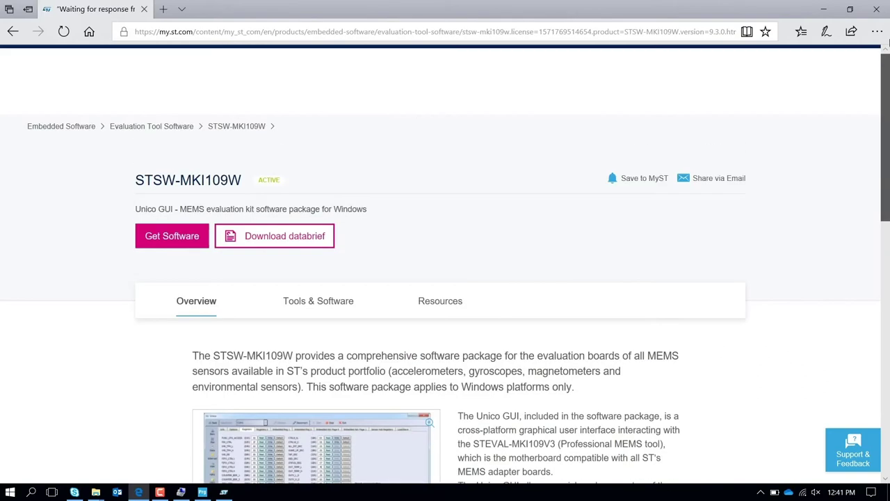
left_click(432, 62)
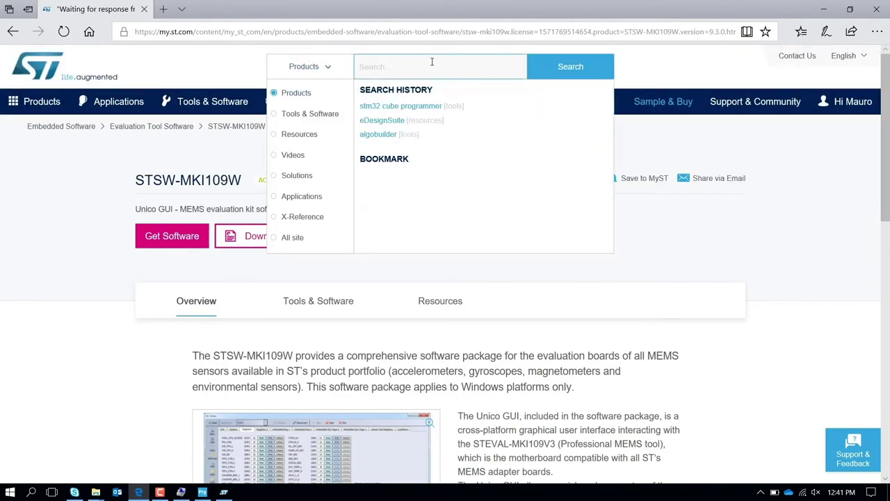
type("lis2dw12")
key("Return")
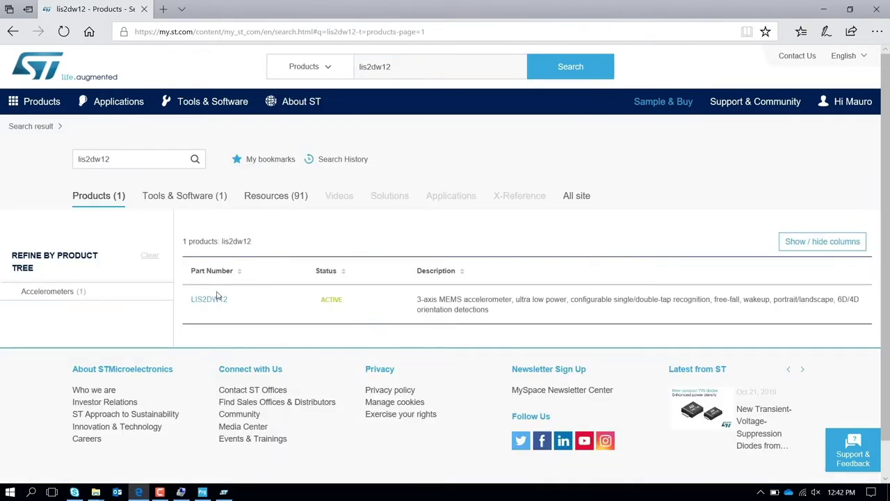
left_click(215, 301)
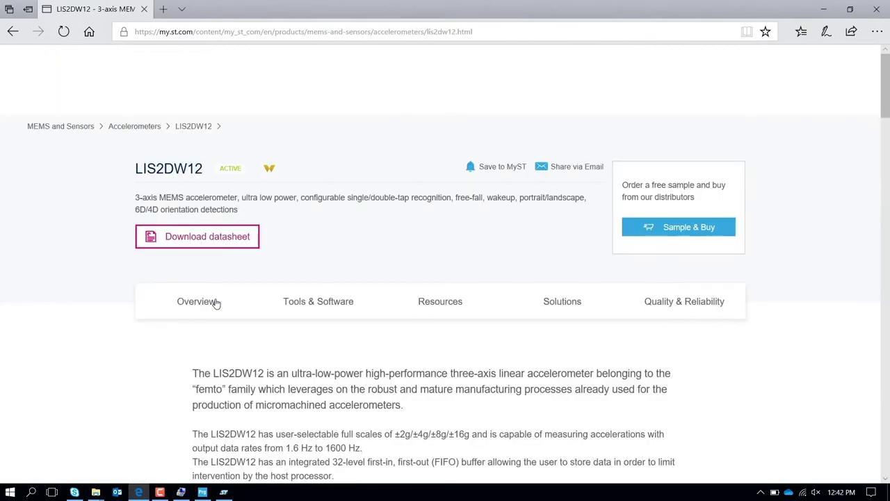
Open lis2dw12.pdf and page forward to Table 4 Electrical characteristics.
left_click(222, 241)
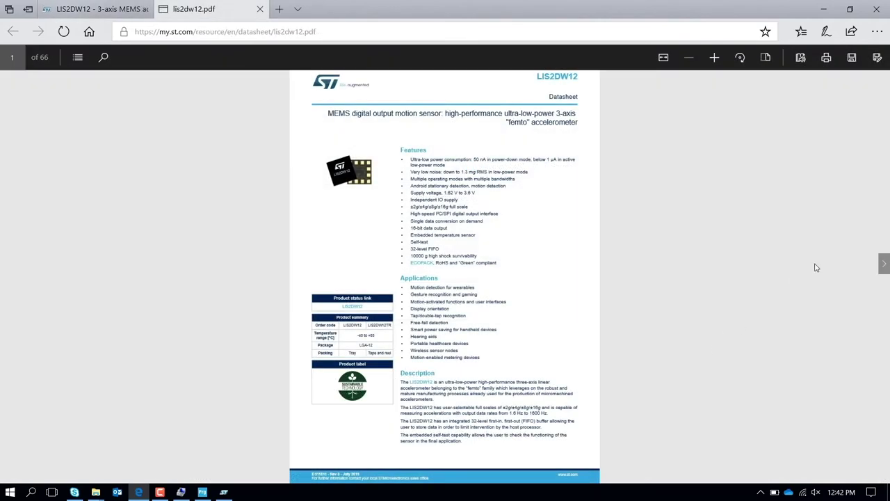
left_click(884, 264)
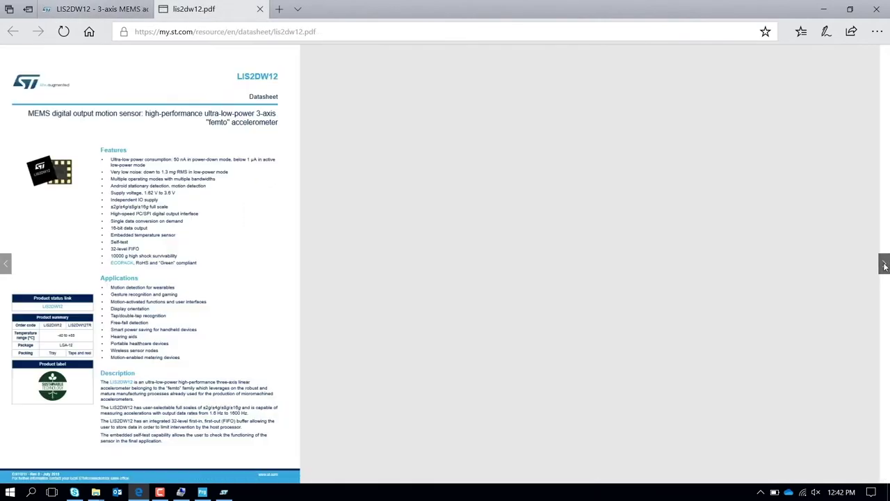
left_click(885, 264)
left_click(884, 265)
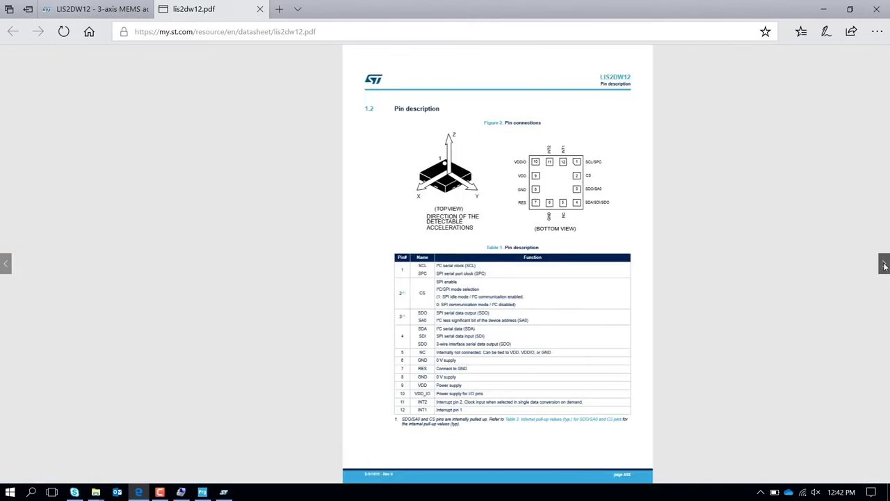
left_click(885, 264)
left_click(885, 265)
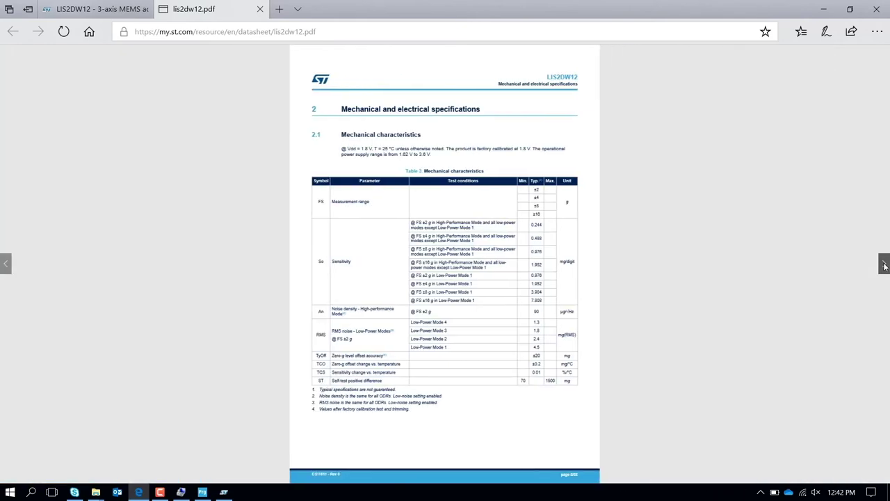
left_click(884, 265)
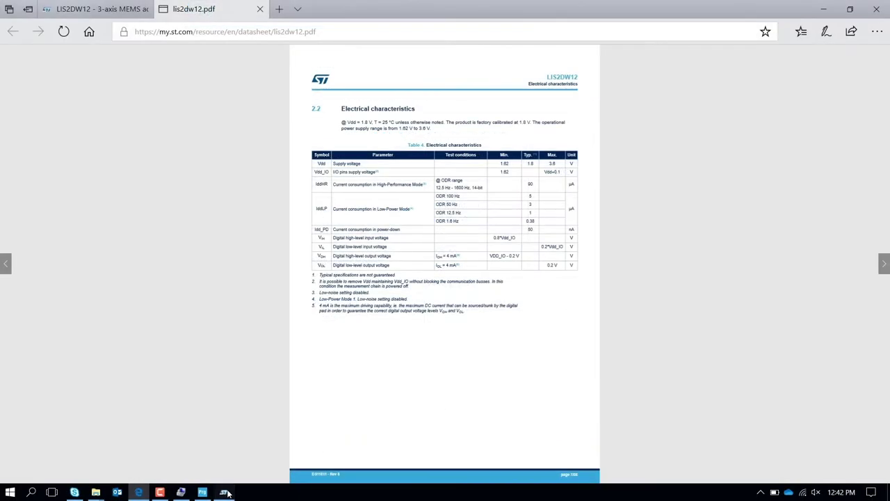
Open Unico's current measurement and power supply panel, then compare with the datasheet.
left_click(225, 491)
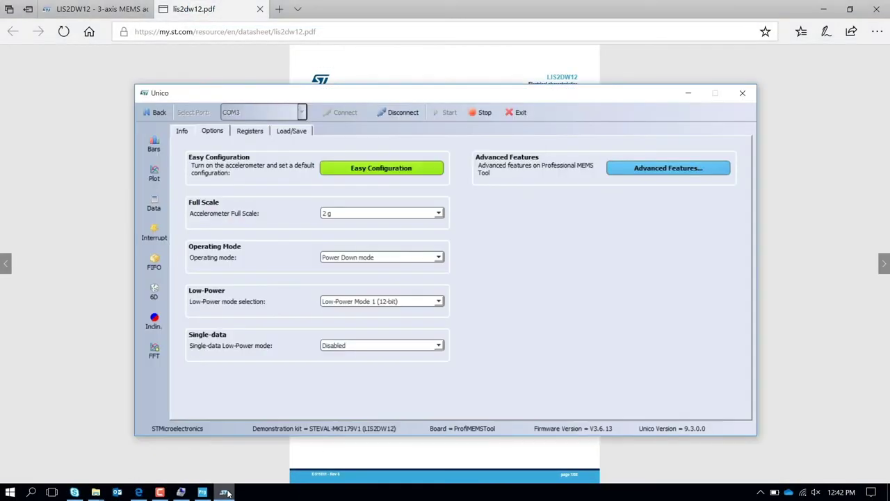
left_click(673, 168)
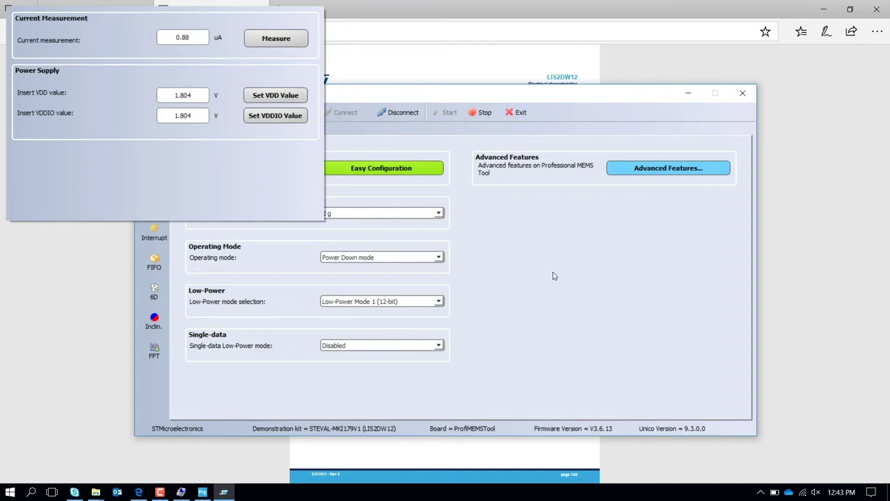
left_click(822, 184)
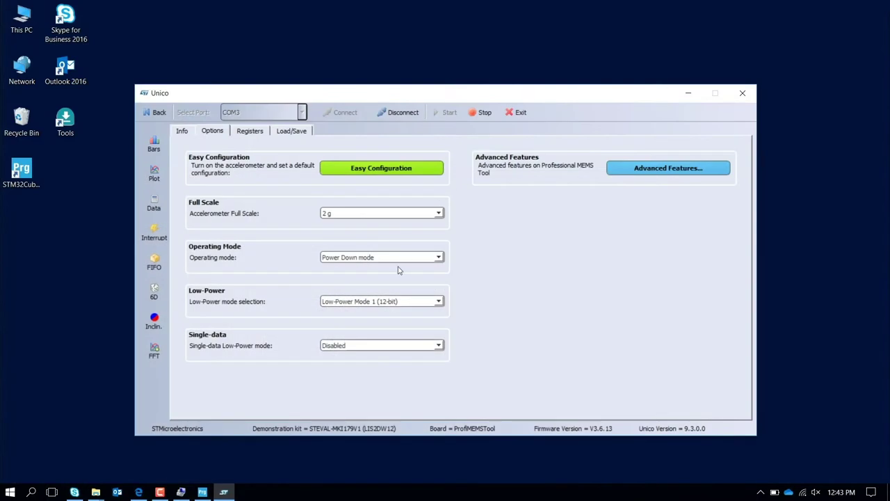
Check the operating-mode list, then highlight the ODR 100 Hz current row in Table 4.
left_click(403, 258)
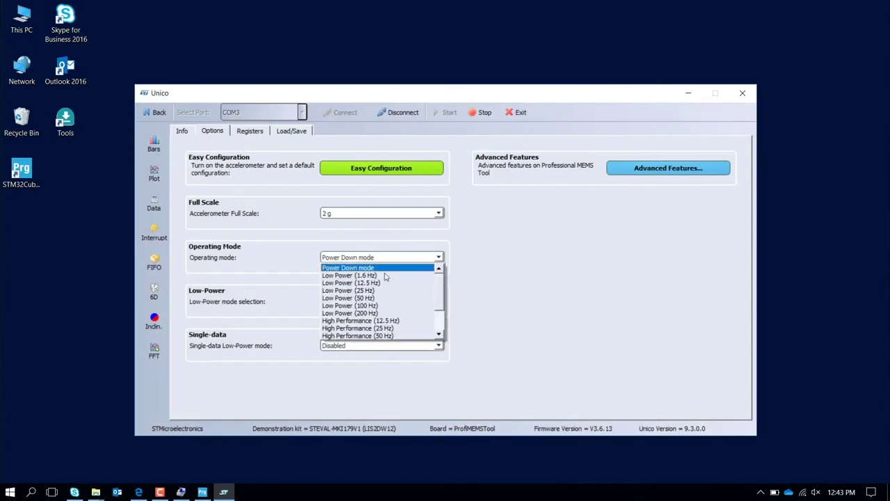
left_click(301, 231)
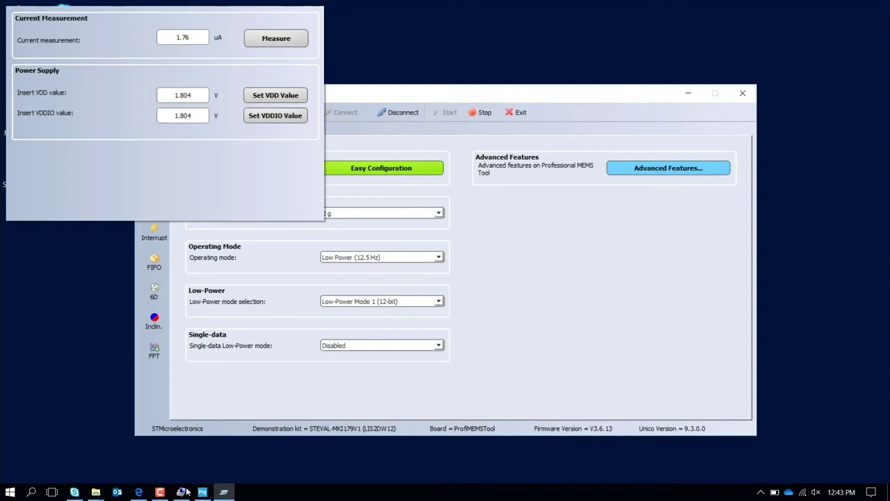
left_click(140, 492)
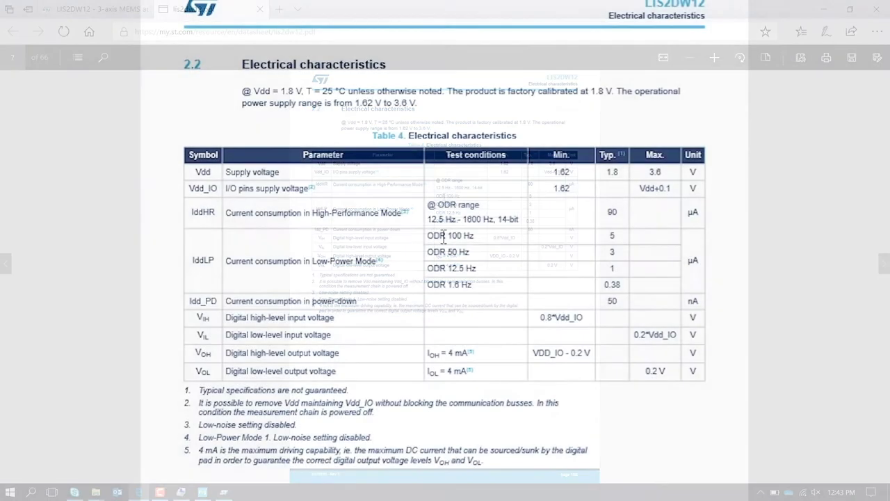
left_click_drag(435, 196, 479, 196)
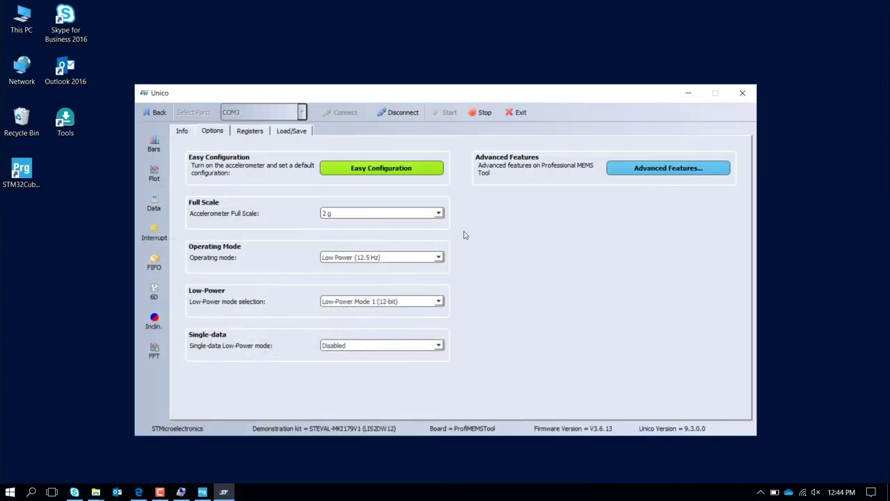
Select Low Power (100 Hz) mode and enter 3 V for both VDD and VDDIO.
left_click(419, 258)
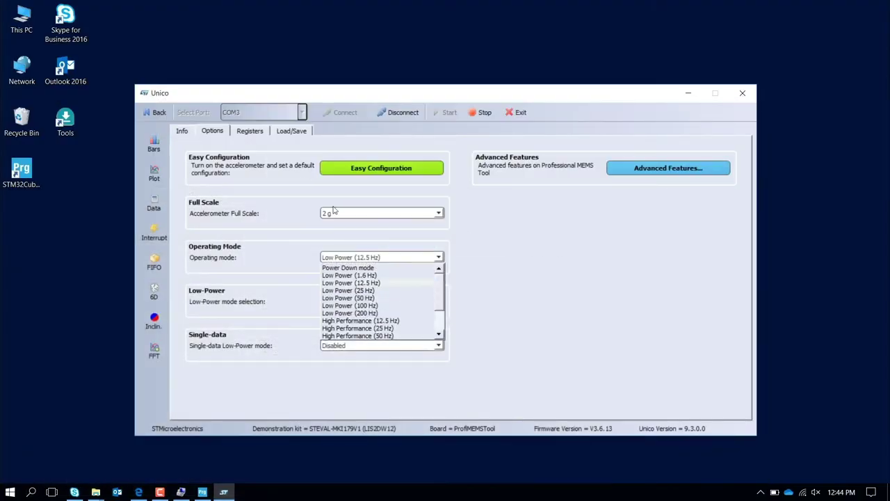
left_click(374, 310)
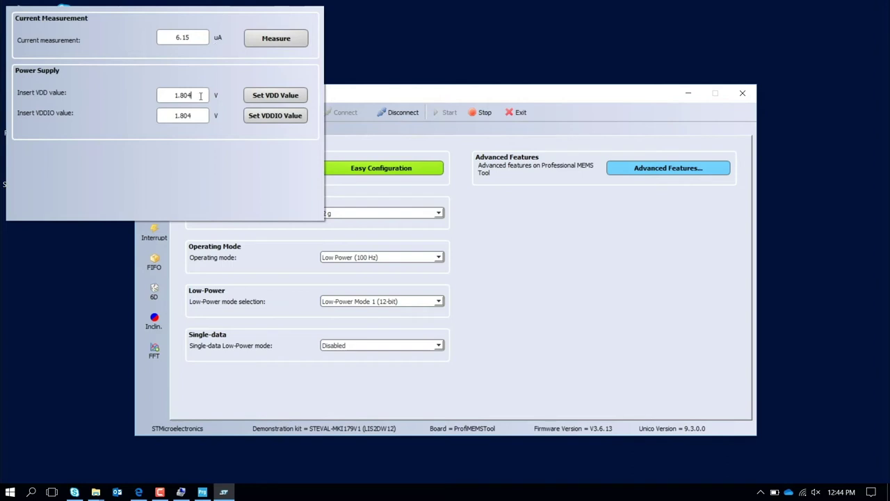
key("BackSpace")
key("BackSpace")
key("BackSpace")
key("BackSpace")
key("BackSpace")
type("3")
left_click(265, 98)
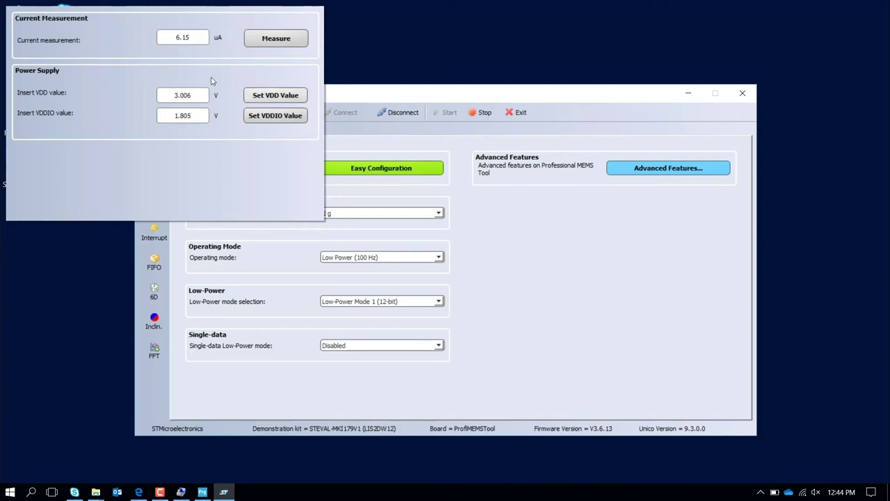
left_click(196, 117)
key("BackSpace")
key("BackSpace")
key("BackSpace")
key("BackSpace")
key("BackSpace")
type("3.008")
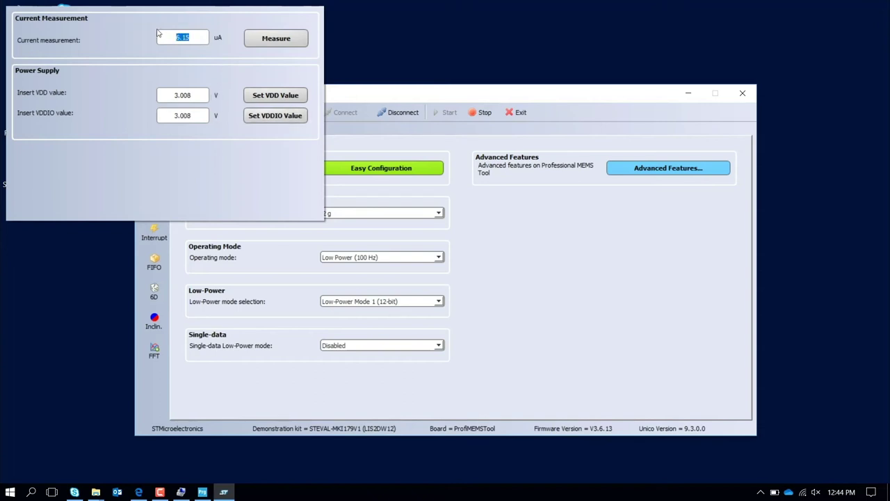
Apply the 3 V VDDIO value and measure the current, reading 7.47 uA.
left_click(158, 33)
left_click(276, 40)
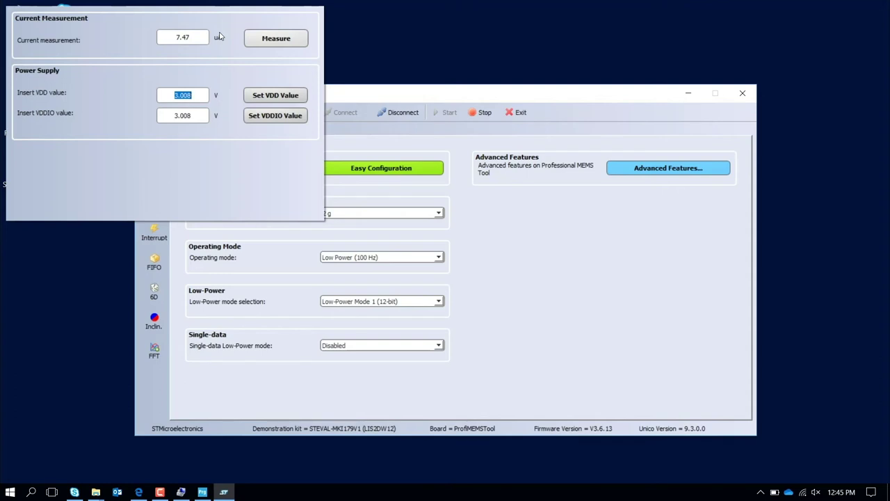
Open UM2116.pdf from the kit's DOCS\ProfiMEMSTool board folder in File Explorer.
left_click(96, 492)
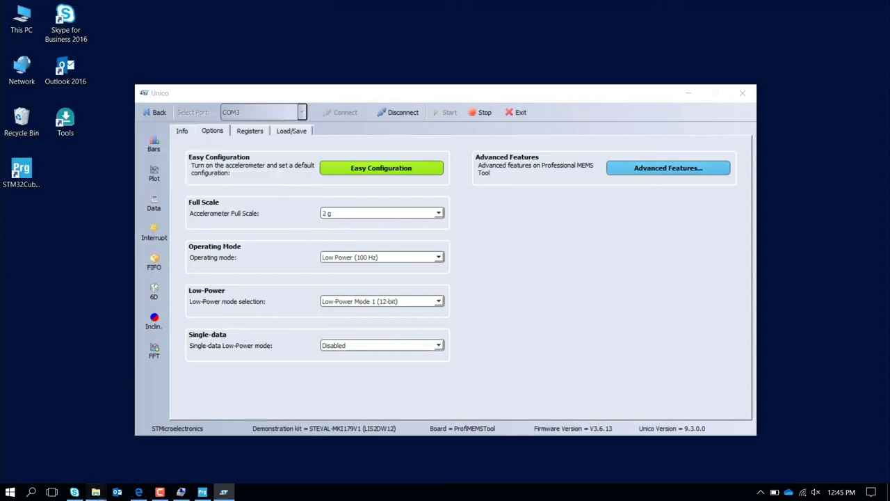
left_click(67, 448)
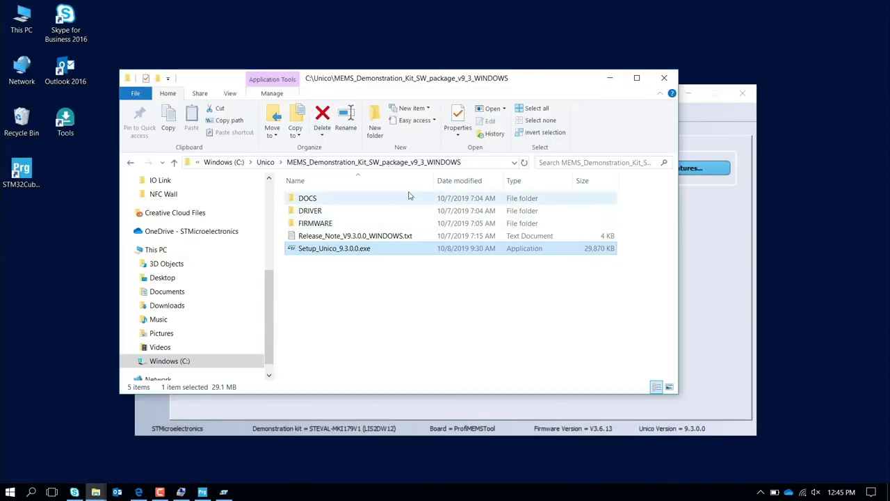
double_click(363, 201)
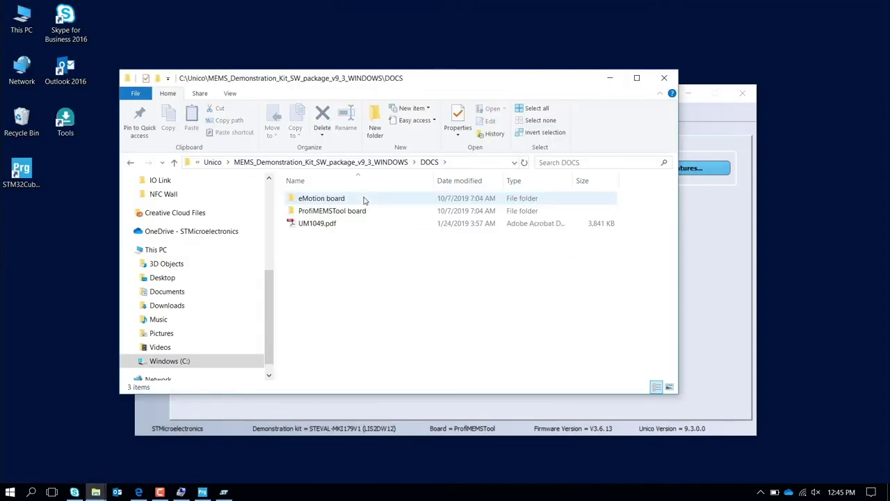
double_click(353, 210)
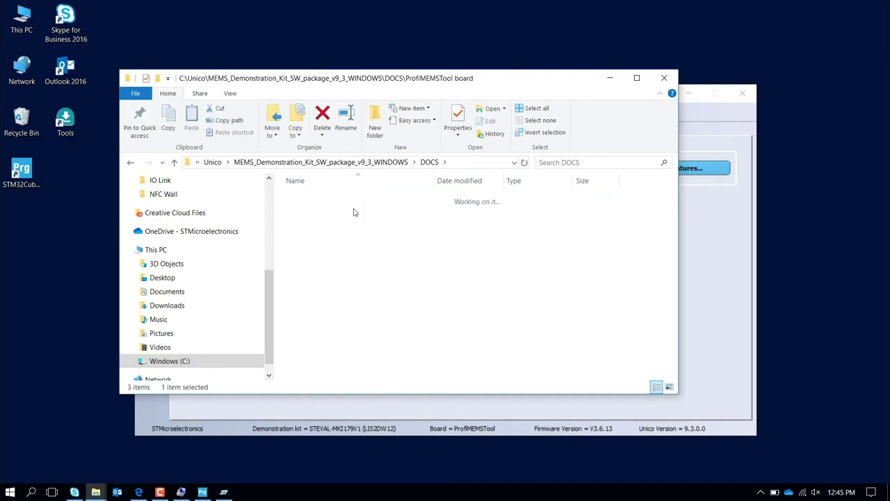
double_click(319, 199)
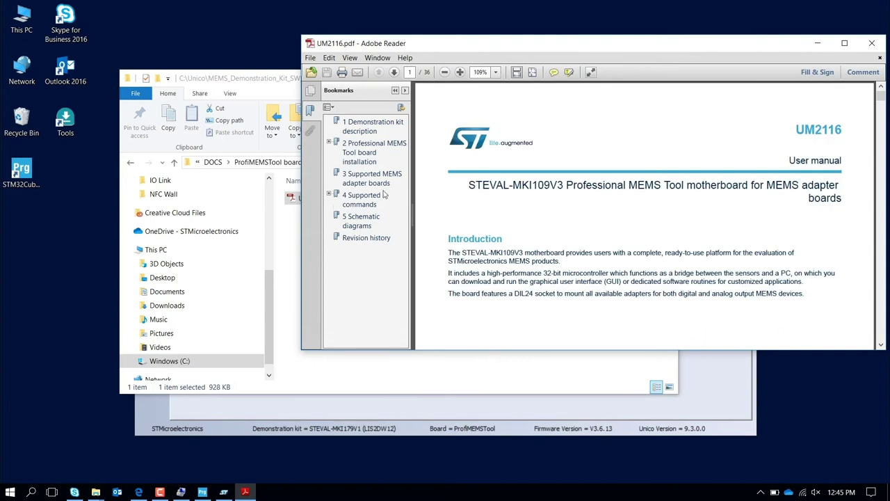
Maximize the UM2116 manual, page down to its circuit schematics, then minimize it.
left_click(844, 43)
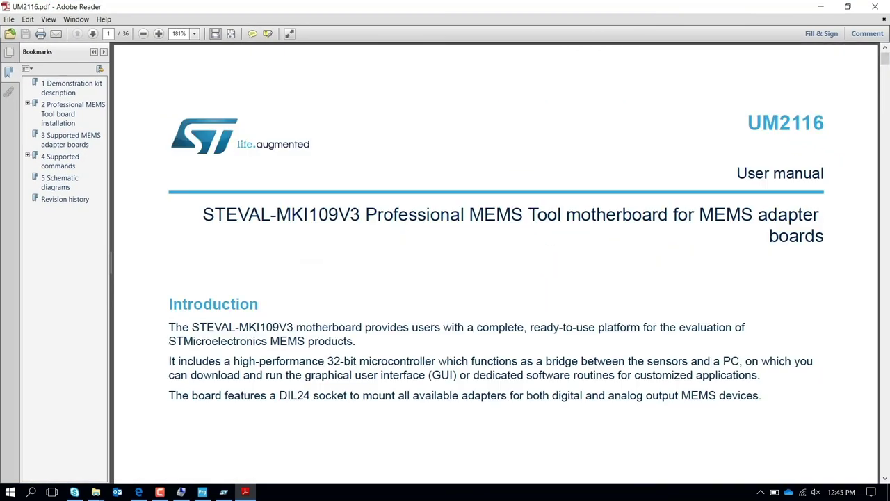
scroll(887, 370, "down", 15)
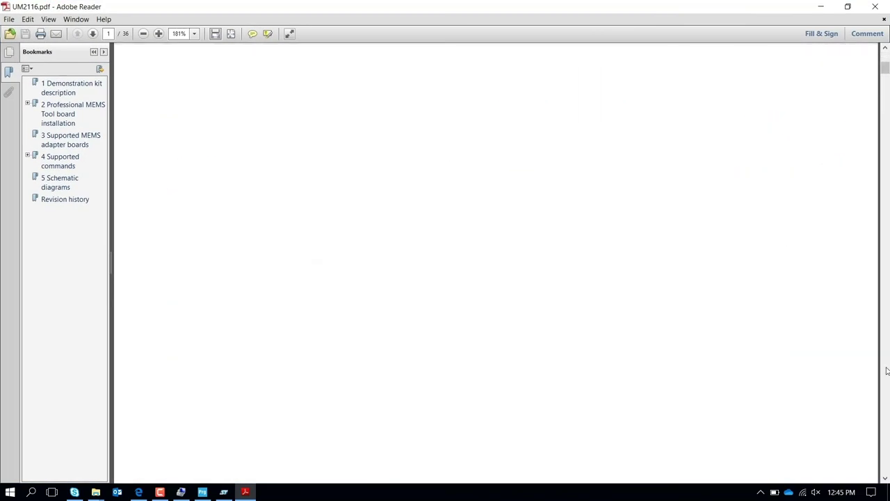
scroll(886, 371, "down", 10)
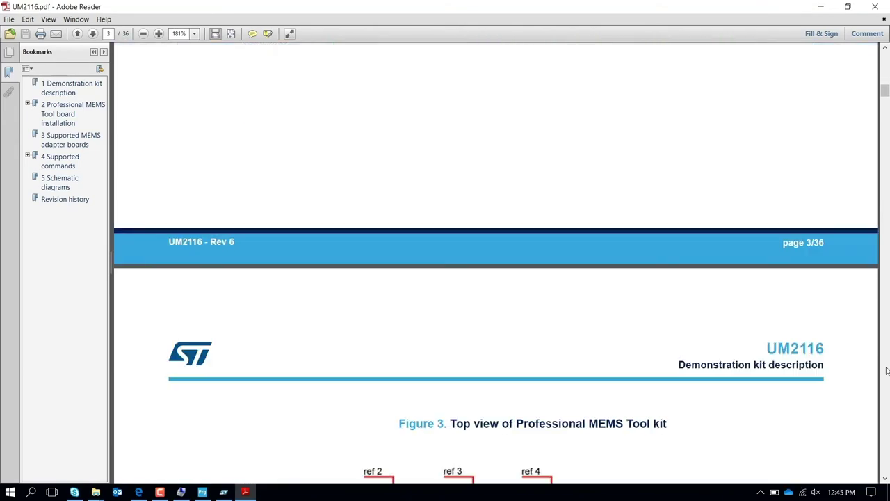
scroll(887, 371, "down", 20)
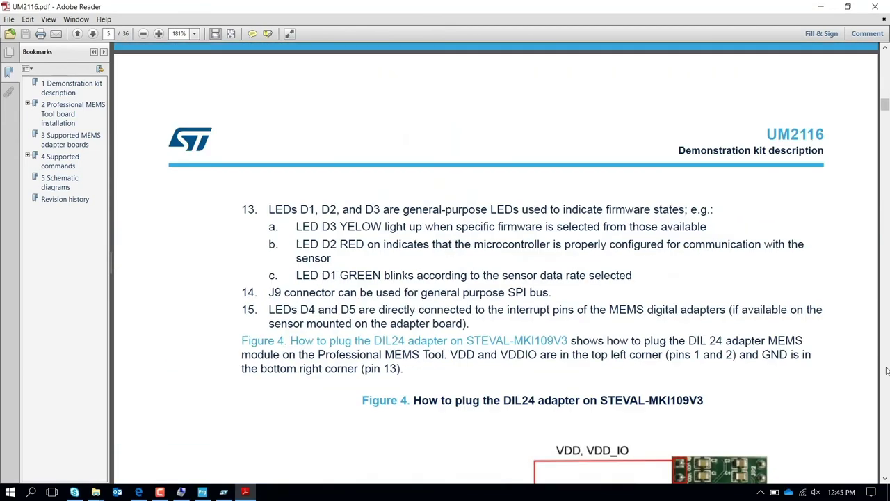
scroll(887, 371, "down", 20)
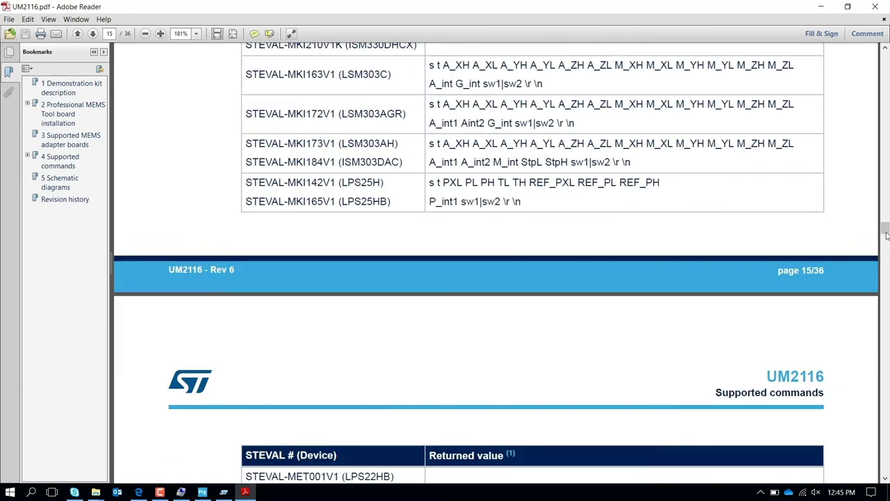
mouse_move(884, 355)
left_mouse_down()
mouse_move(884, 346)
mouse_move(885, 367)
left_mouse_up()
left_click(822, 6)
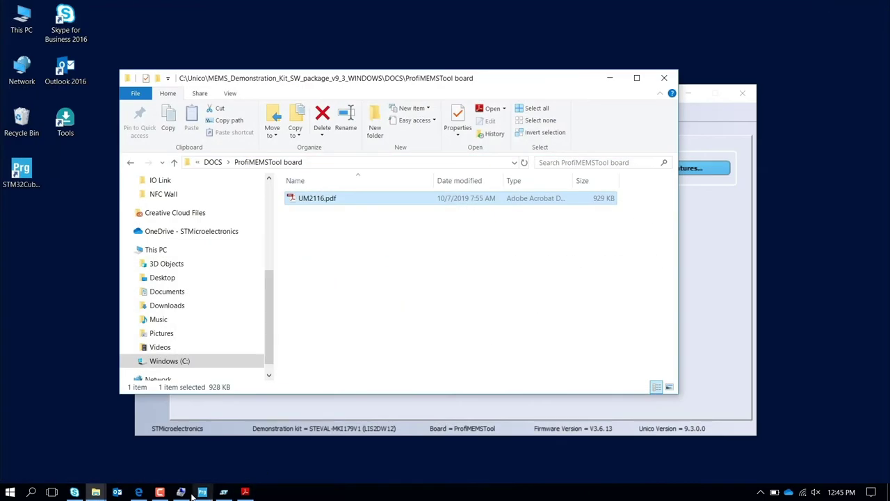
Close the LIS2DW12 Unico session and return to the LIS2DW12 product page in Edge.
left_click(229, 494)
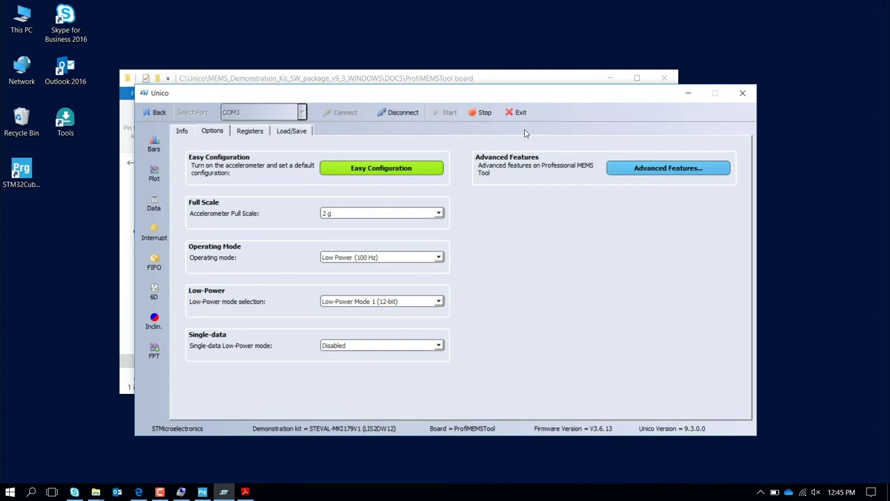
key("alt+F4")
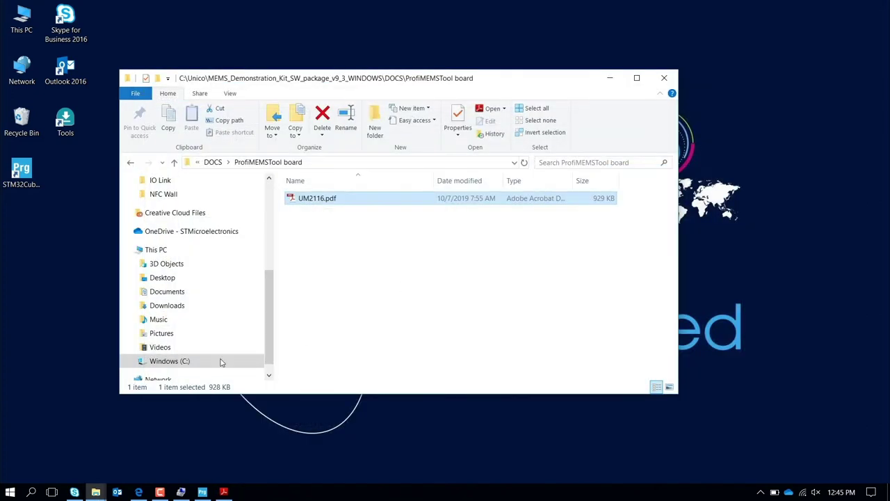
left_click(138, 492)
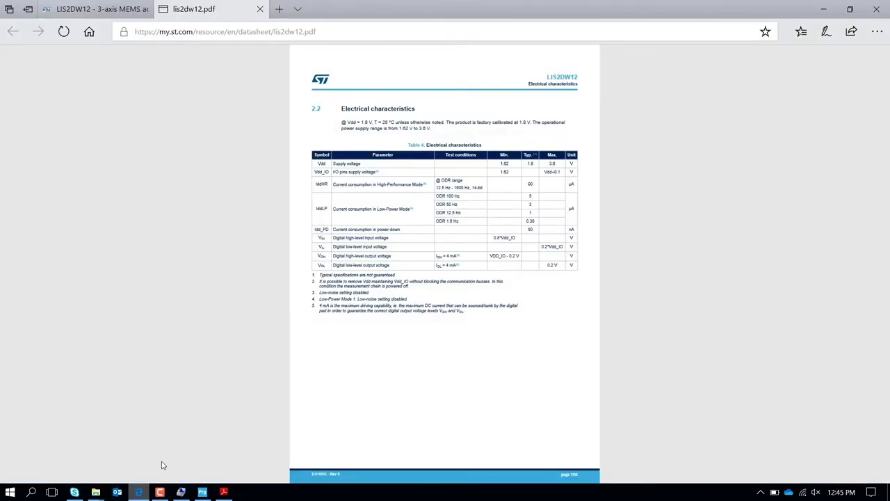
left_click(98, 9)
Search st.com for 'lsm6dsox' and open the LSM6DSOX datasheet from its product page.
left_click(411, 70)
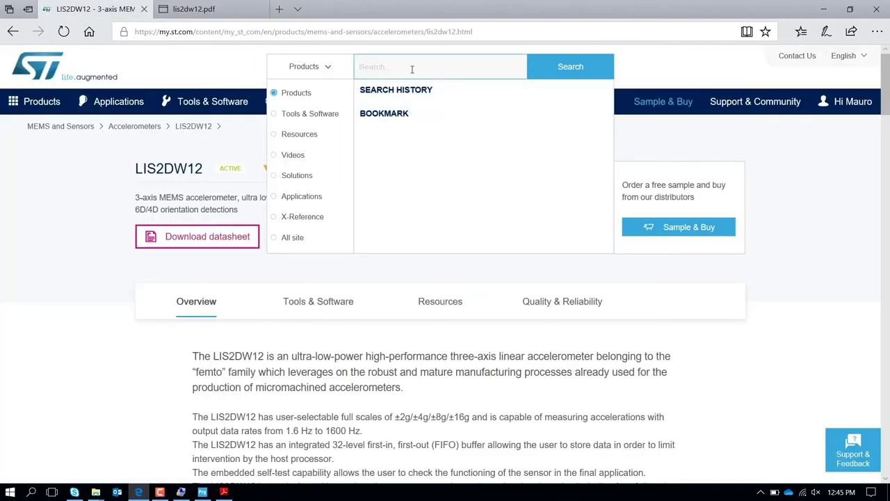
type("lsm6ds")
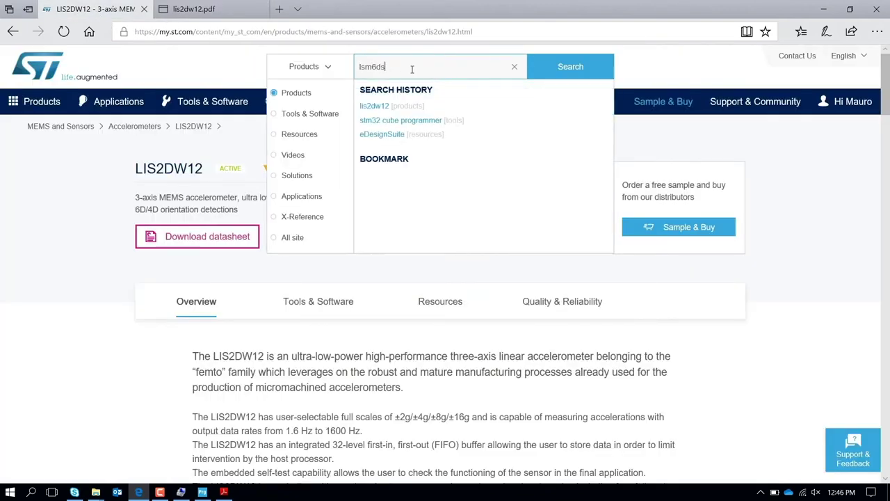
type("ox")
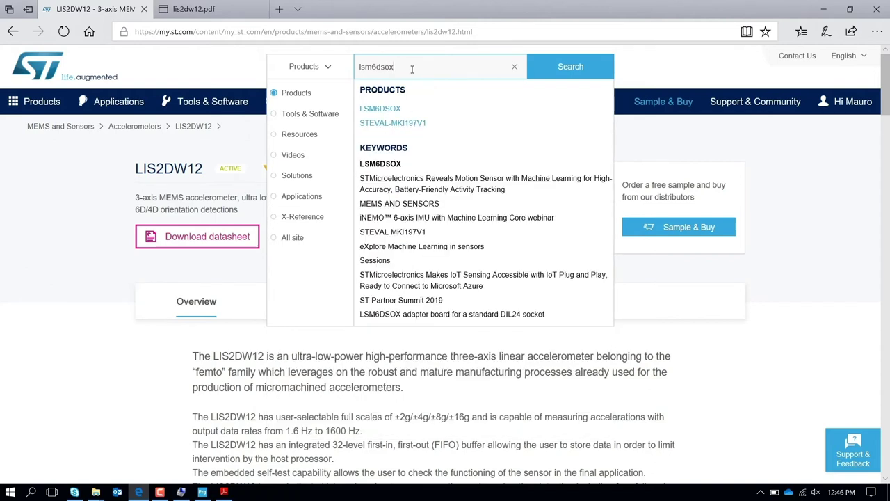
left_click(394, 110)
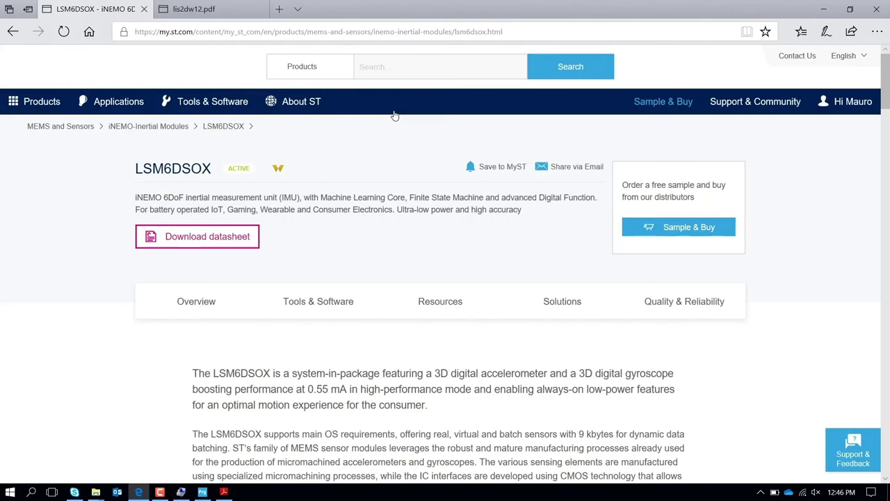
left_click(197, 236)
left_click(31, 491)
Launch Unico, select the iNemo STEVAL-MKI197V1 (LSM6DSOX) board and start acquisition.
type("uni")
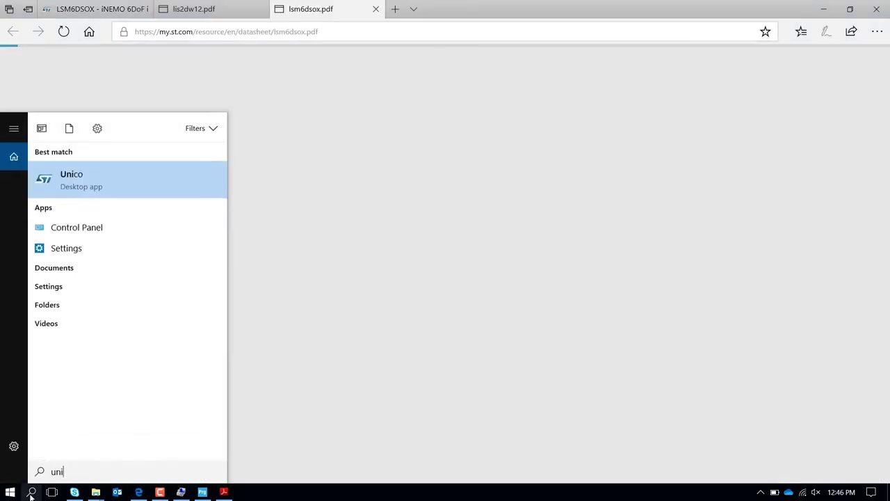
type("co")
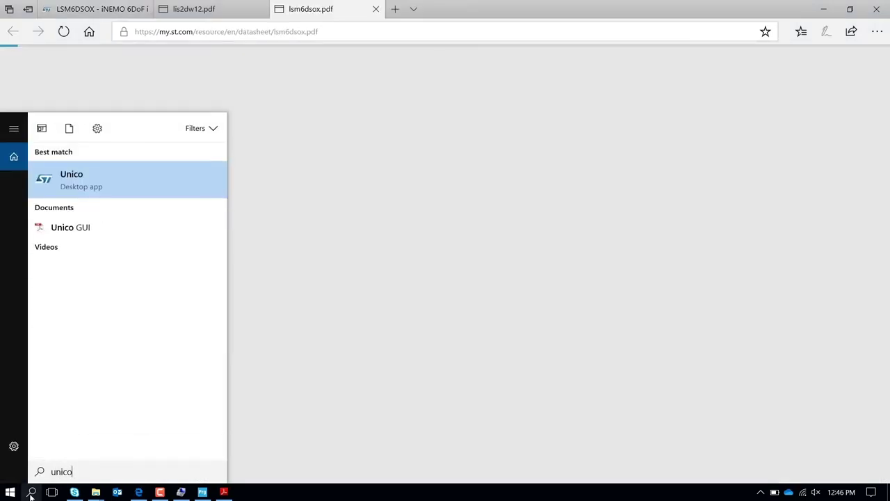
left_click(123, 185)
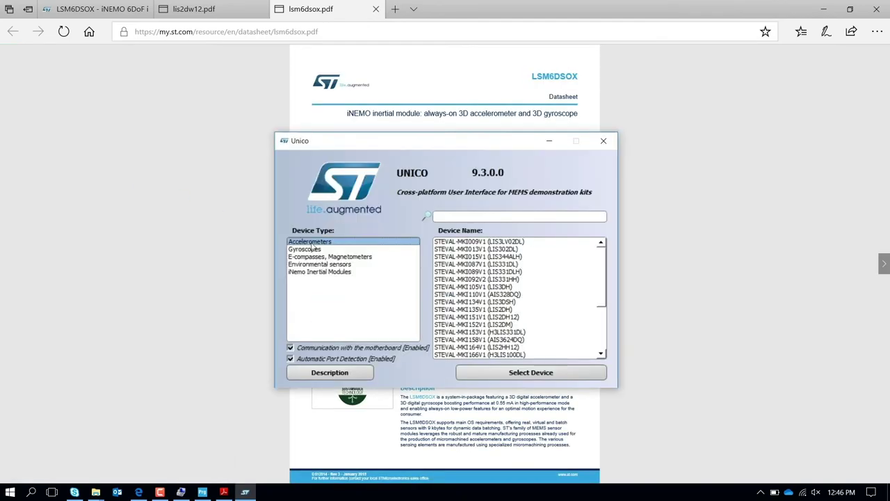
left_click(313, 272)
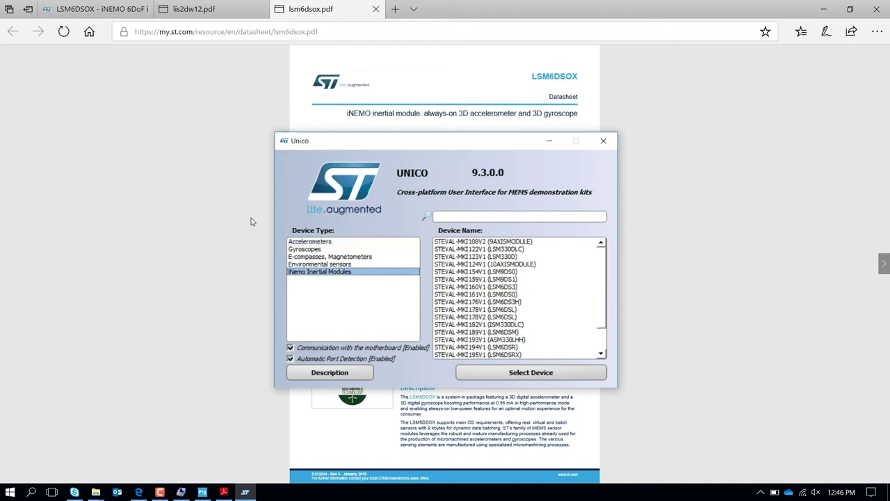
scroll(610, 351, "down", 1)
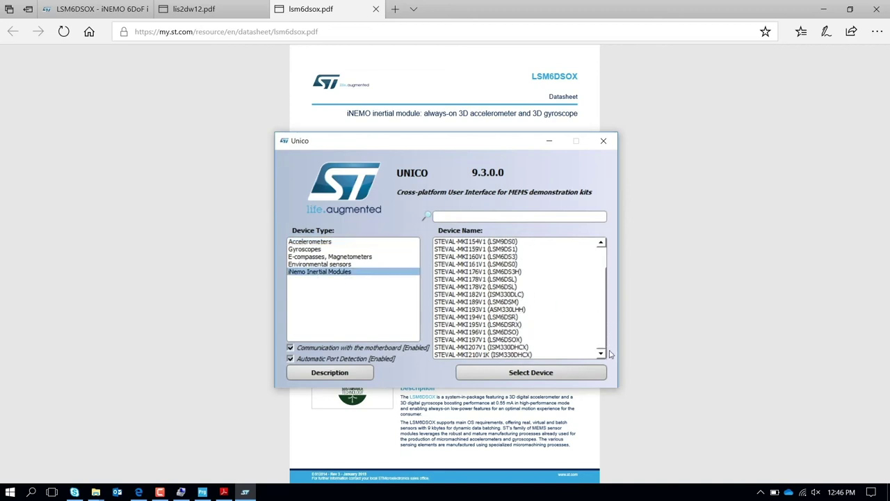
left_click(499, 340)
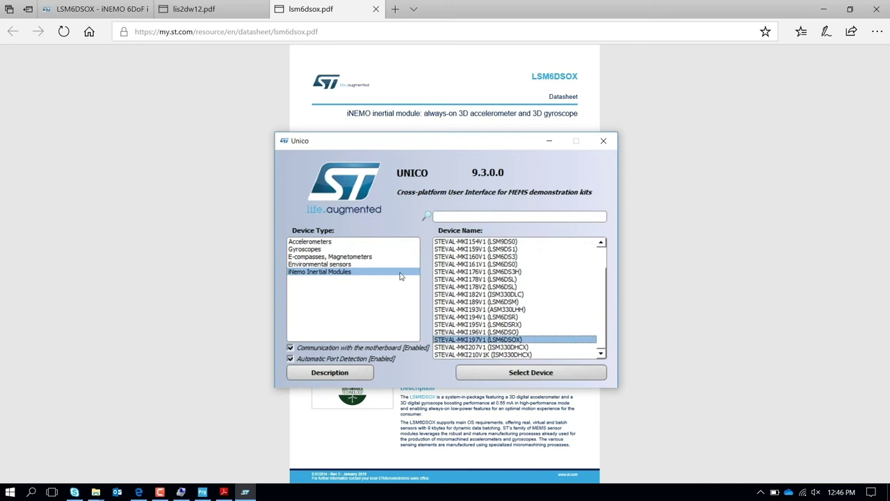
left_click(503, 374)
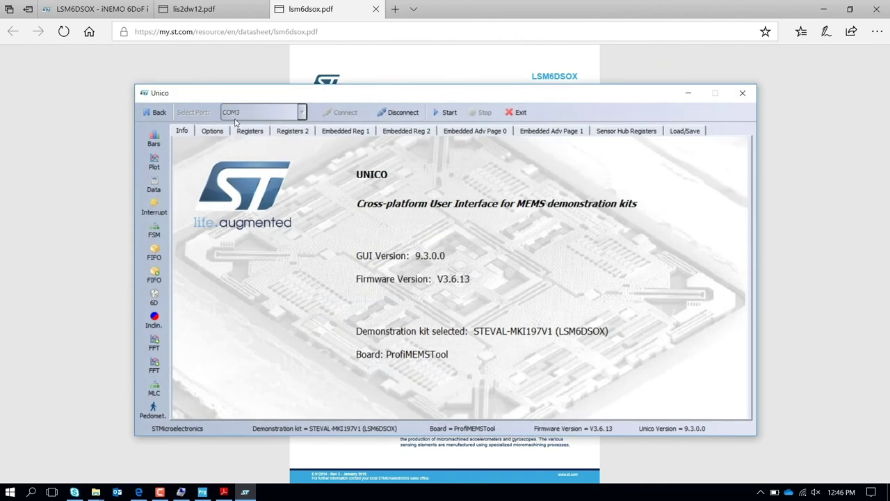
left_click(449, 114)
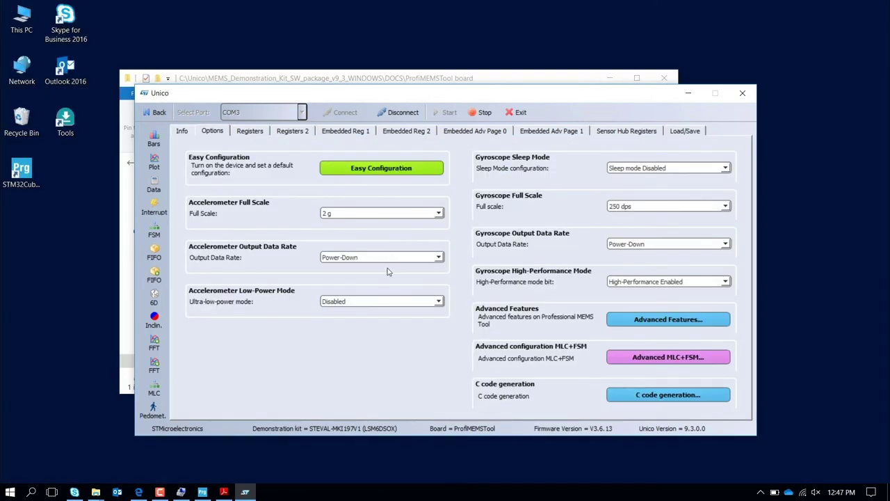
Enable accelerometer ultra-low-power mode at 1.6 Hz ODR, measuring 4.39 µA at 1.804 V.
left_click(383, 303)
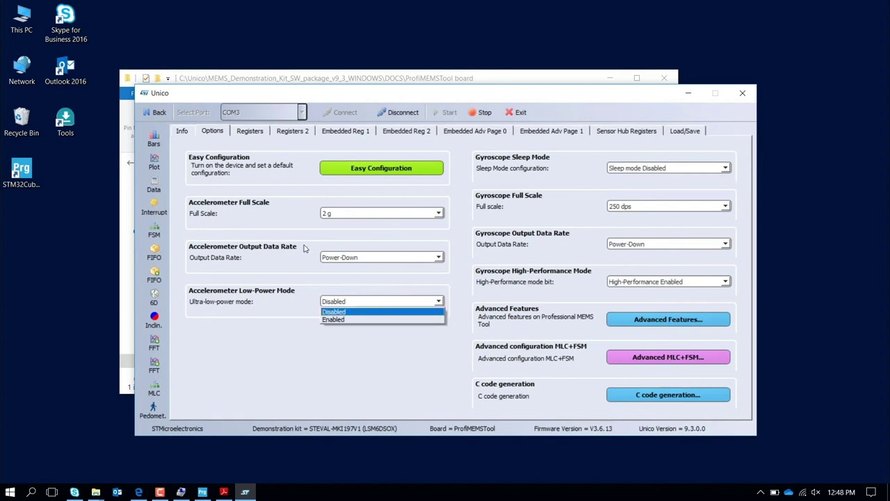
left_click(352, 321)
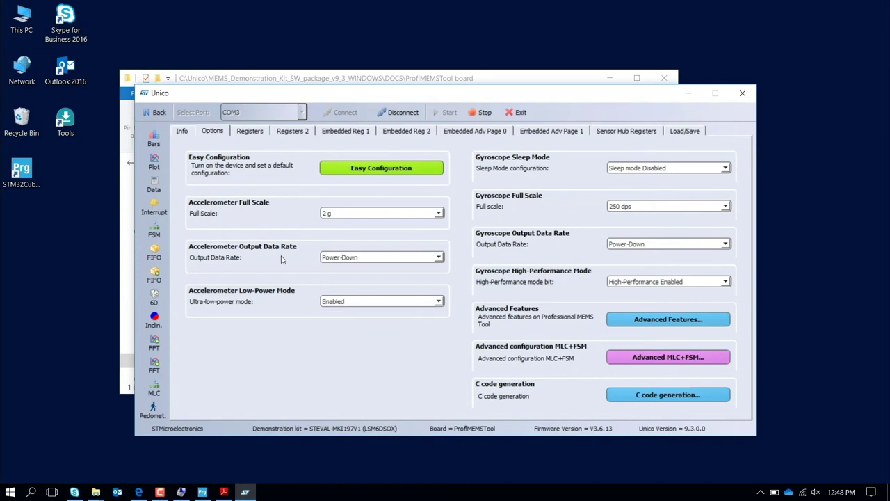
left_click(378, 259)
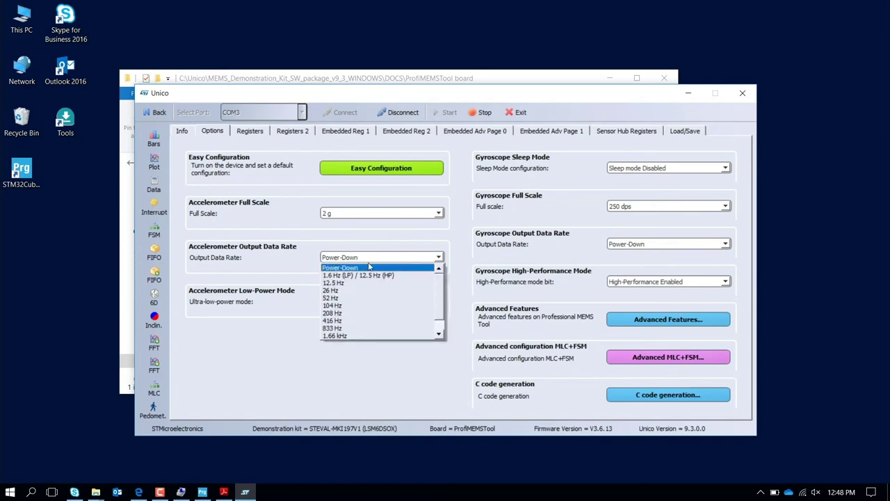
left_click(360, 279)
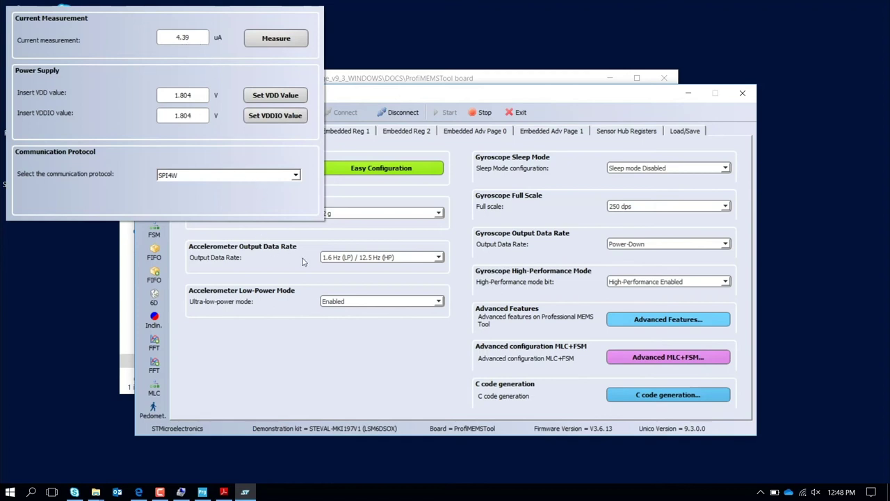
Highlight the 4.4 µA typical ultra-low-power current in the datasheet's Table 3.
left_click(140, 494)
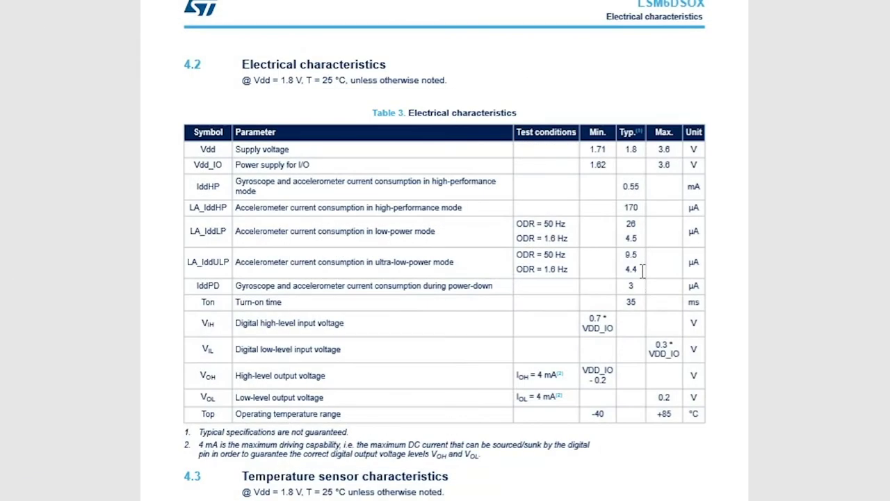
left_click_drag(545, 213, 539, 214)
left_click_drag(631, 271, 615, 272)
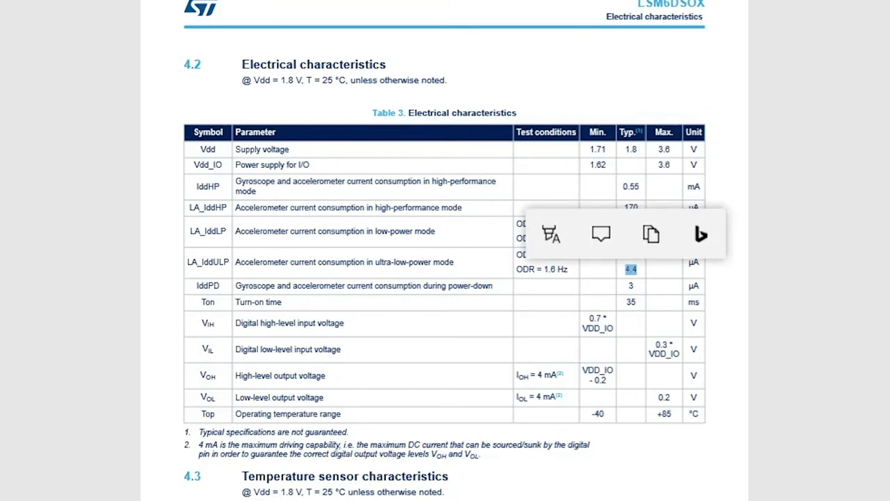
key("Escape")
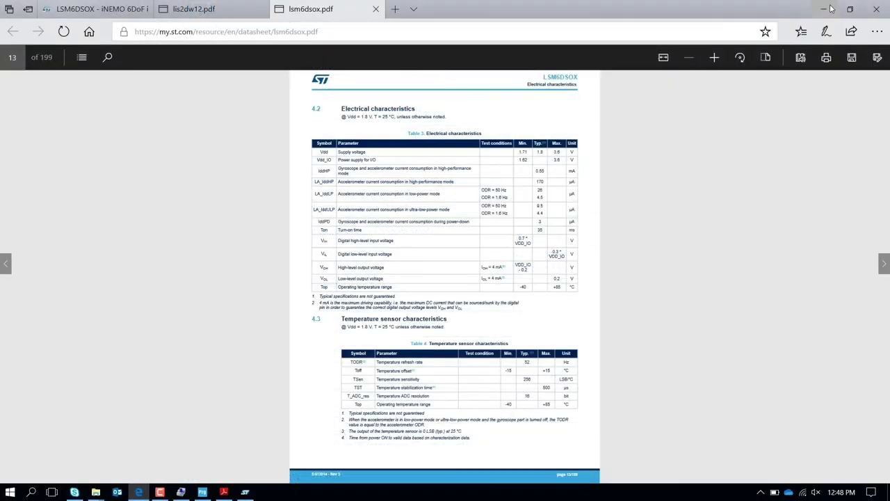
Set the accelerometer ODR to 52 Hz and read 9.67 µA, then return to the datasheet.
left_click(831, 8)
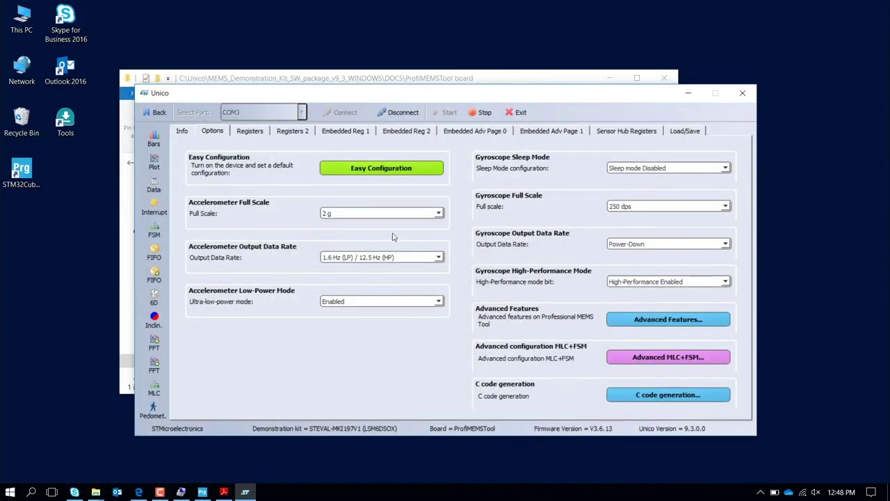
left_click(390, 260)
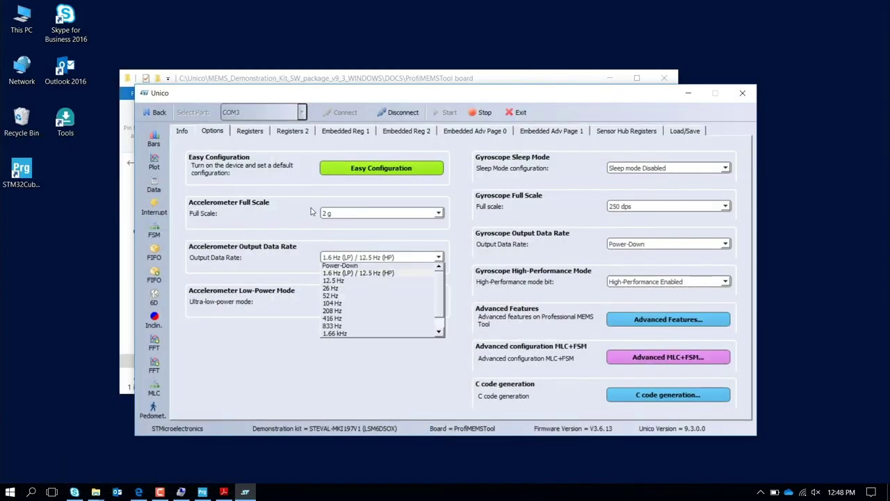
left_click(350, 297)
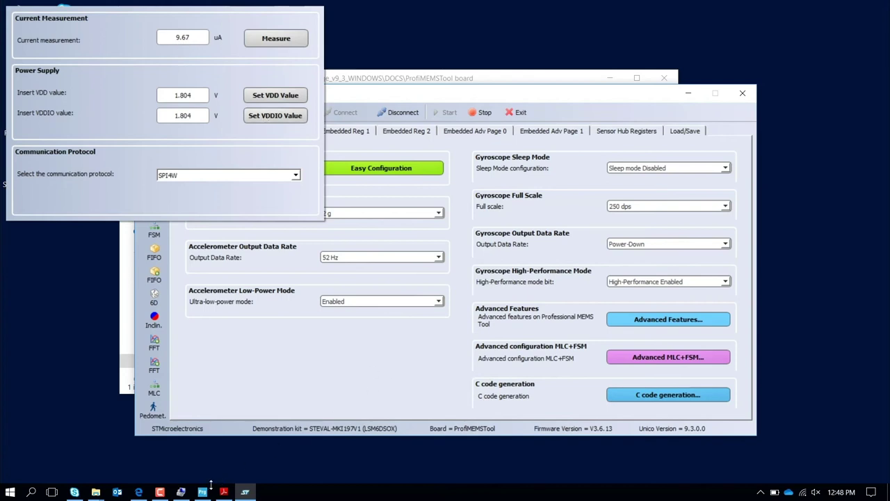
mouse_move(206, 492)
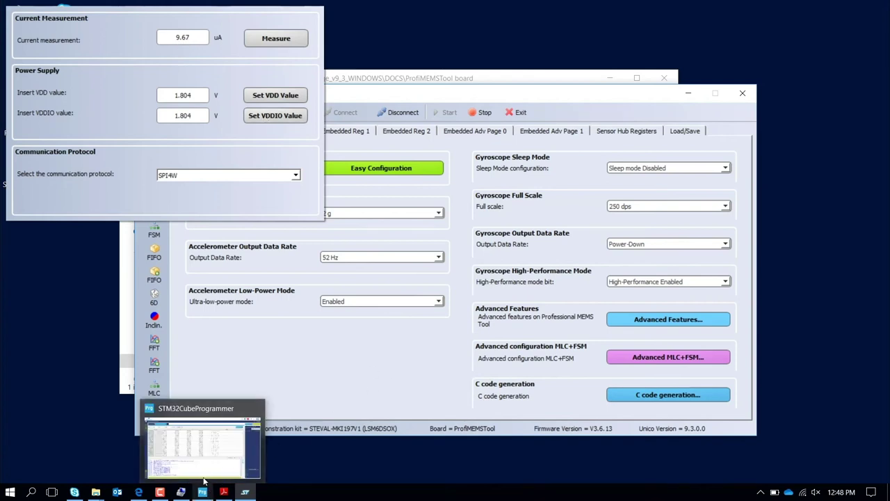
left_click(138, 493)
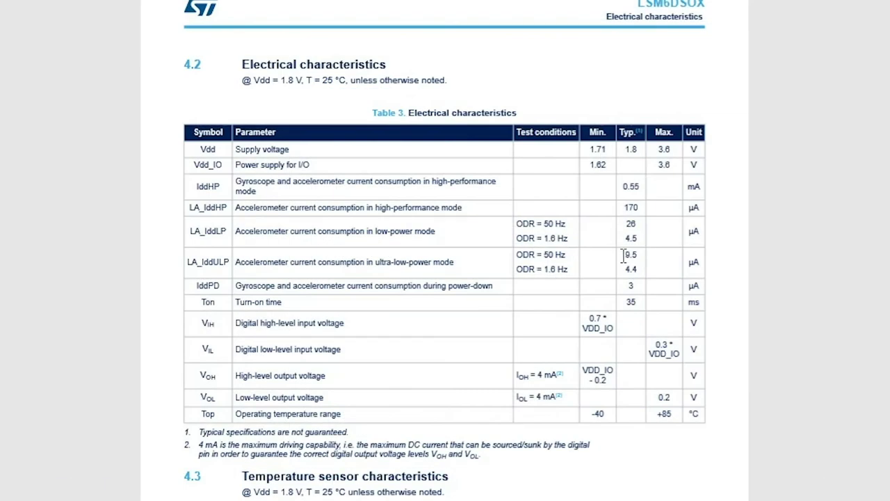
Highlight the 9.5 µA LA_IddULP typical value at 50 Hz, then minimize the datasheet.
left_click_drag(623, 256, 645, 255)
left_click(854, 259)
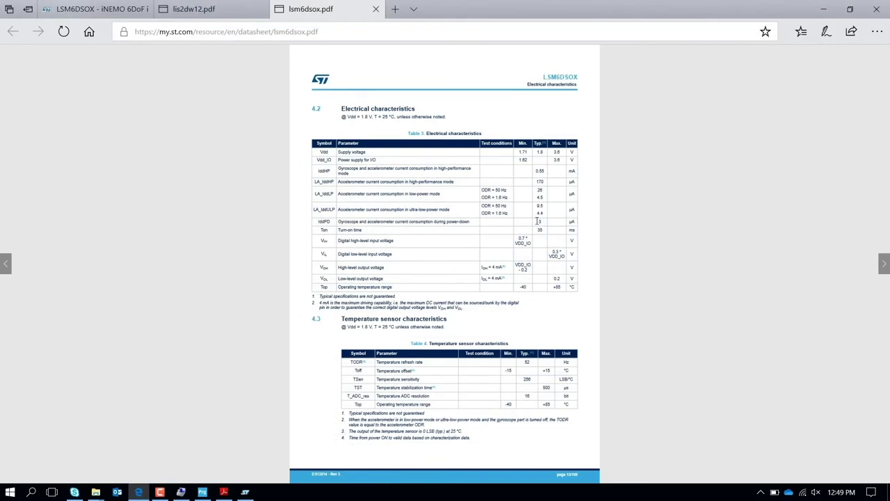
left_click(828, 13)
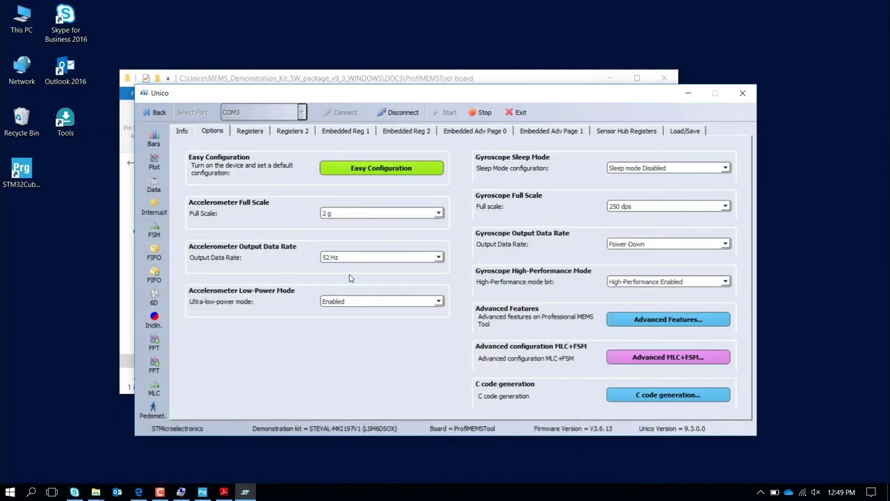
Disable ultra-low-power mode and set the accelerometer to 104 Hz, reading 152.93 µA.
left_click(362, 301)
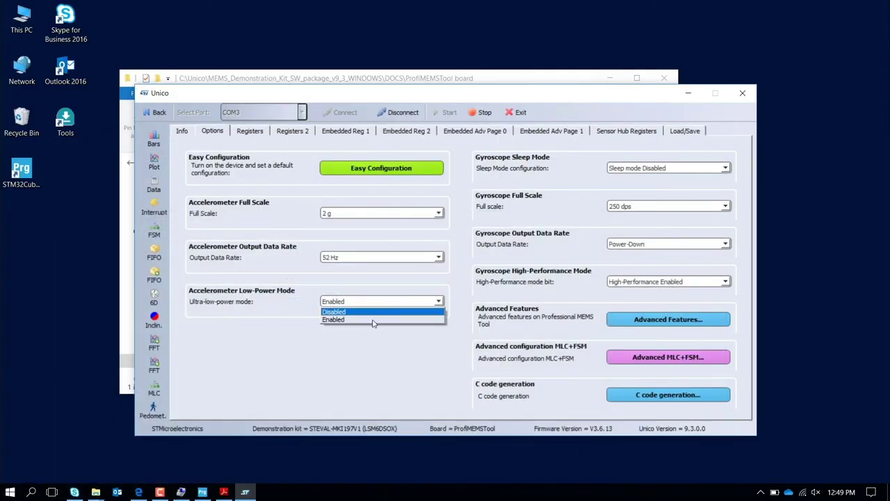
left_click(363, 318)
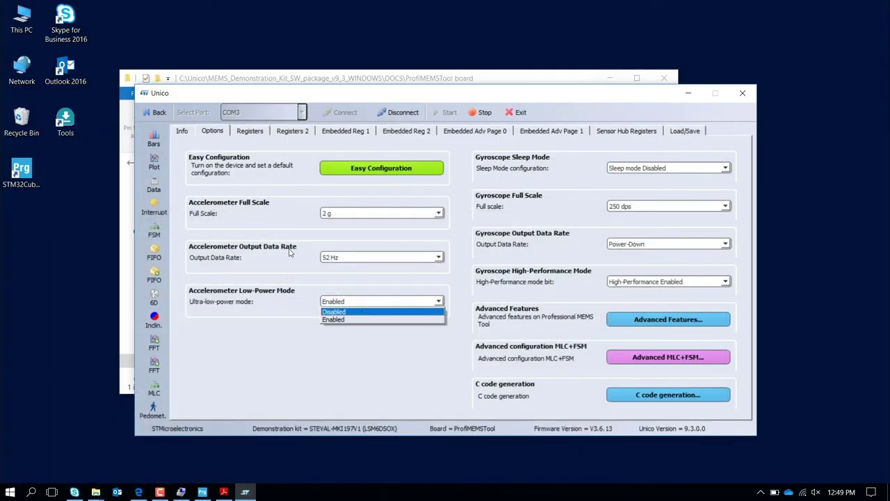
left_click(381, 259)
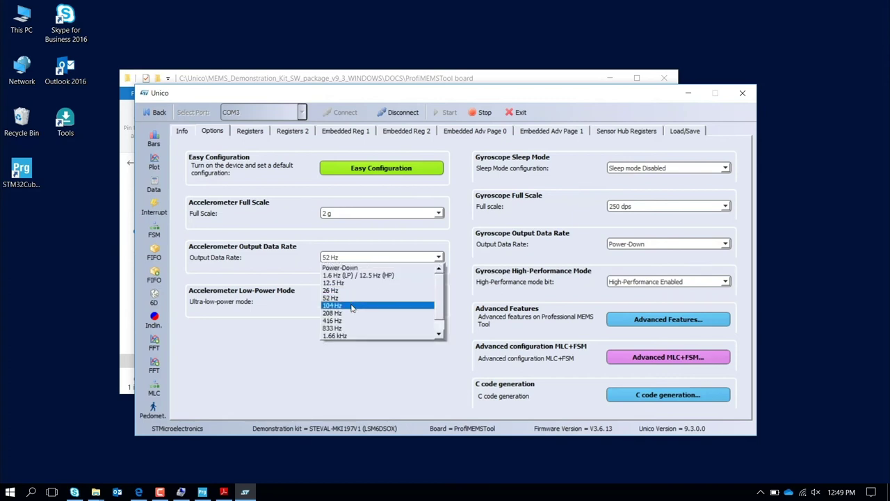
left_click(353, 306)
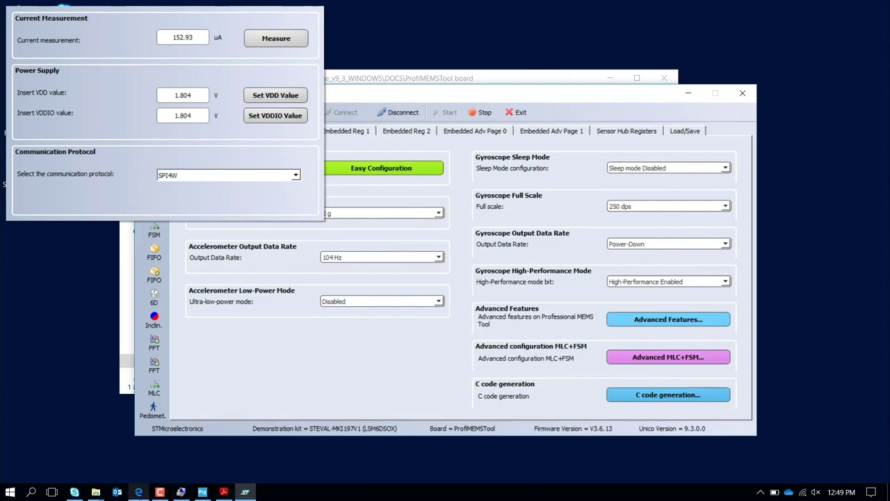
left_click(139, 491)
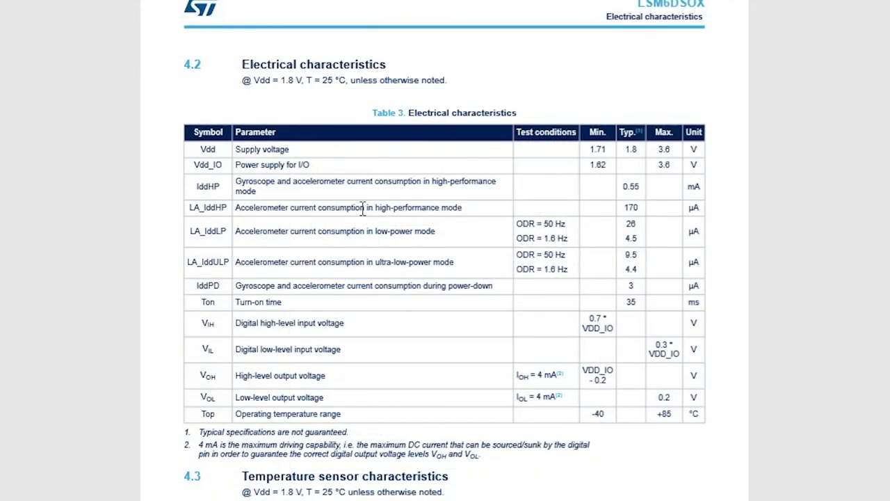
Highlight the 170 µA LA_IddHP typical value in Table 3, then clear the highlight.
left_click_drag(640, 207, 606, 207)
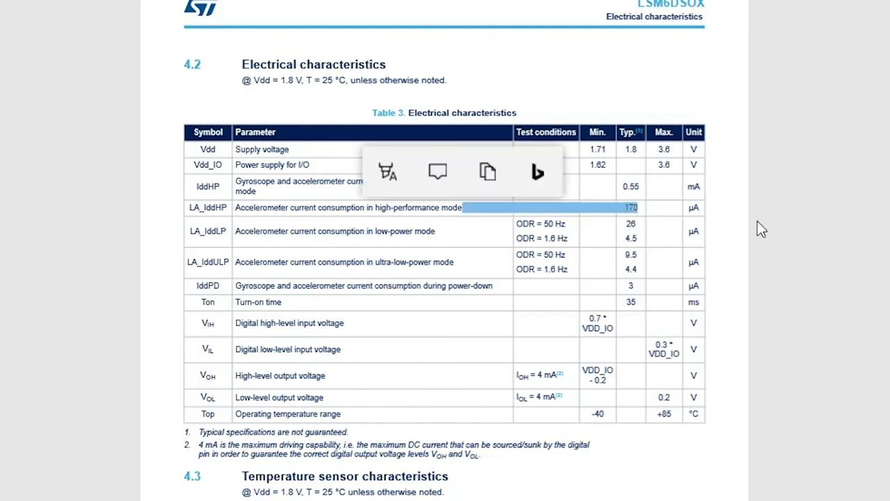
left_click(806, 214)
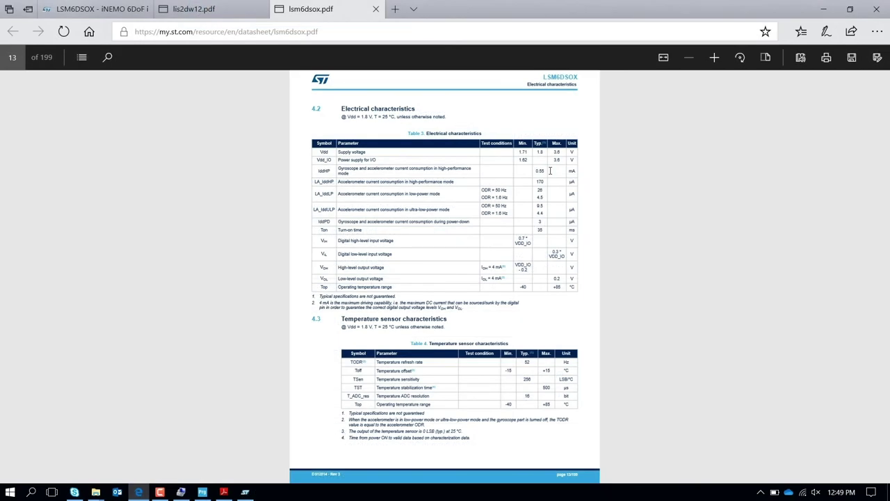
Leave the datasheet and set the gyroscope output data rate to 104 Hz.
left_click(823, 10)
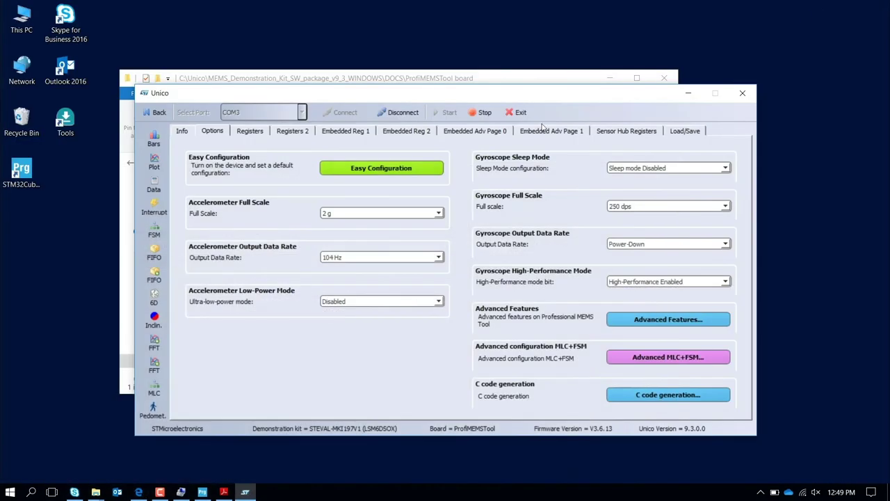
left_click(680, 245)
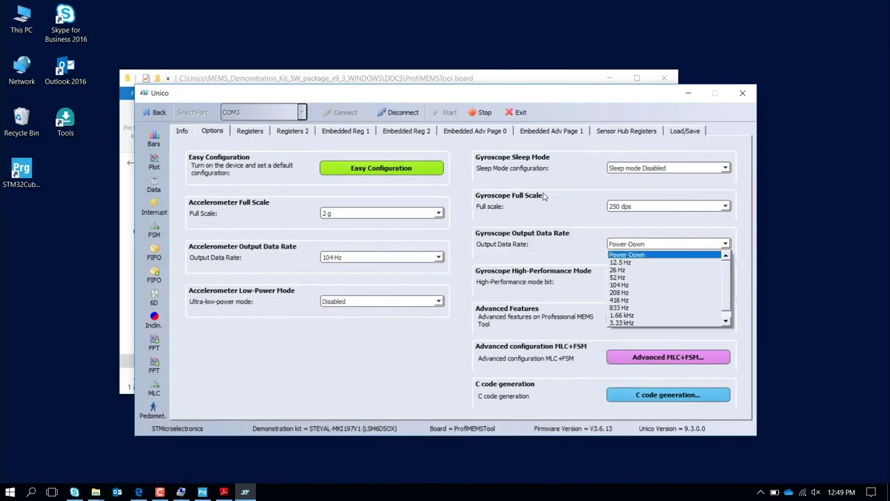
left_click(643, 291)
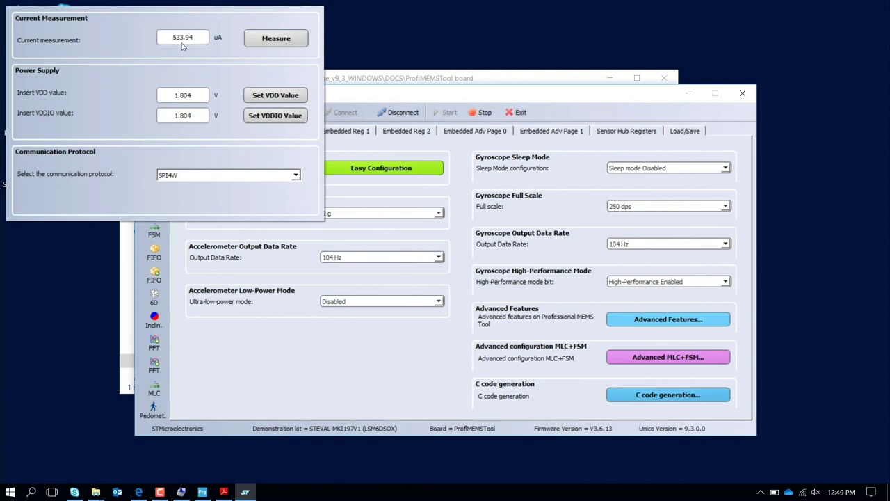
Set the VDD supply to 3 V and apply the VDDIO supply value.
left_click(194, 96)
key("BackSpace")
key("BackSpace")
key("BackSpace")
key("BackSpace")
key("BackSpace")
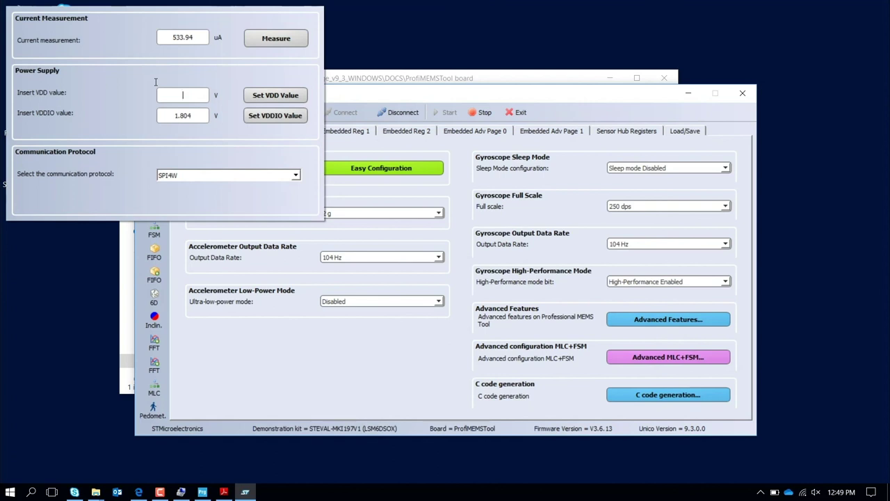
type("3")
key("Return")
key("Tab")
type("1.8")
left_click(259, 118)
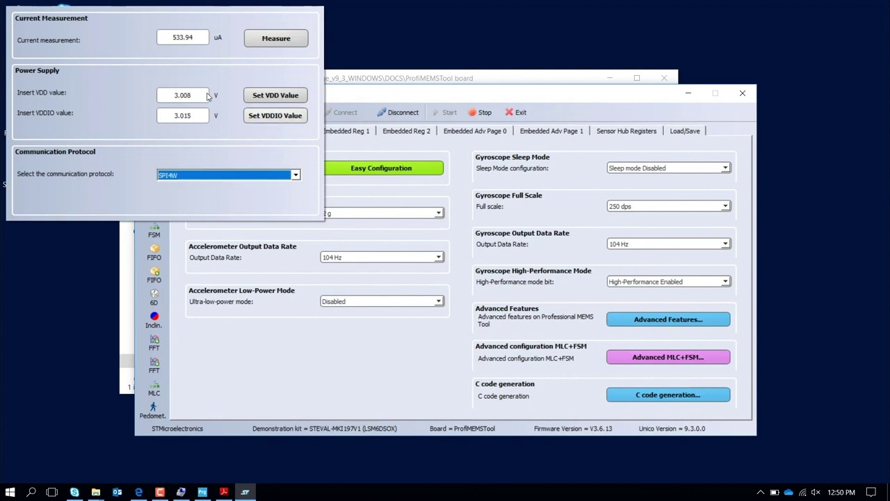
Keep SPI4W selected as the communication protocol.
left_click(298, 177)
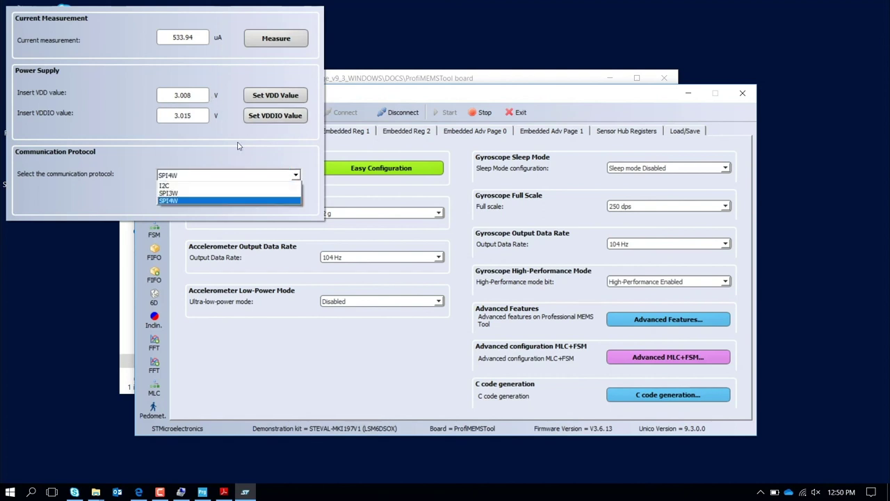
left_click(218, 134)
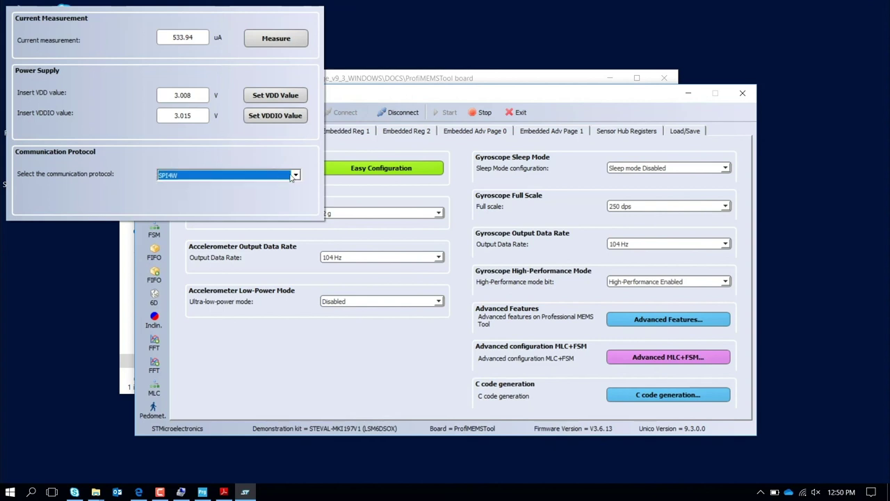
left_click(295, 175)
left_click(217, 134)
Measure the LSM6DSOX current at the 3.008 V supply, reading 548.00 µA.
left_click(278, 42)
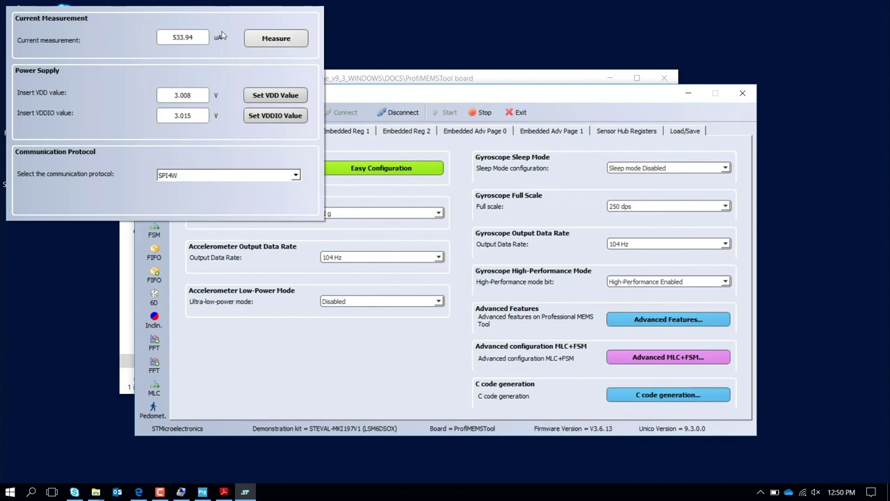
key("Tab")
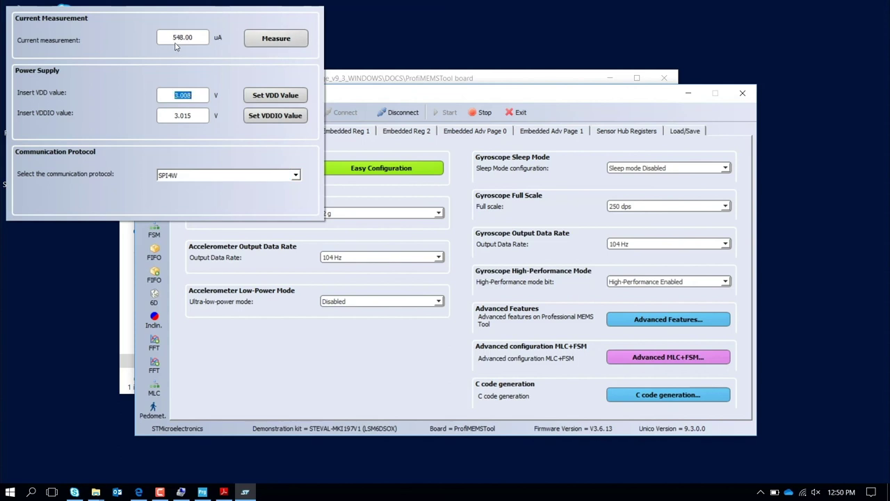